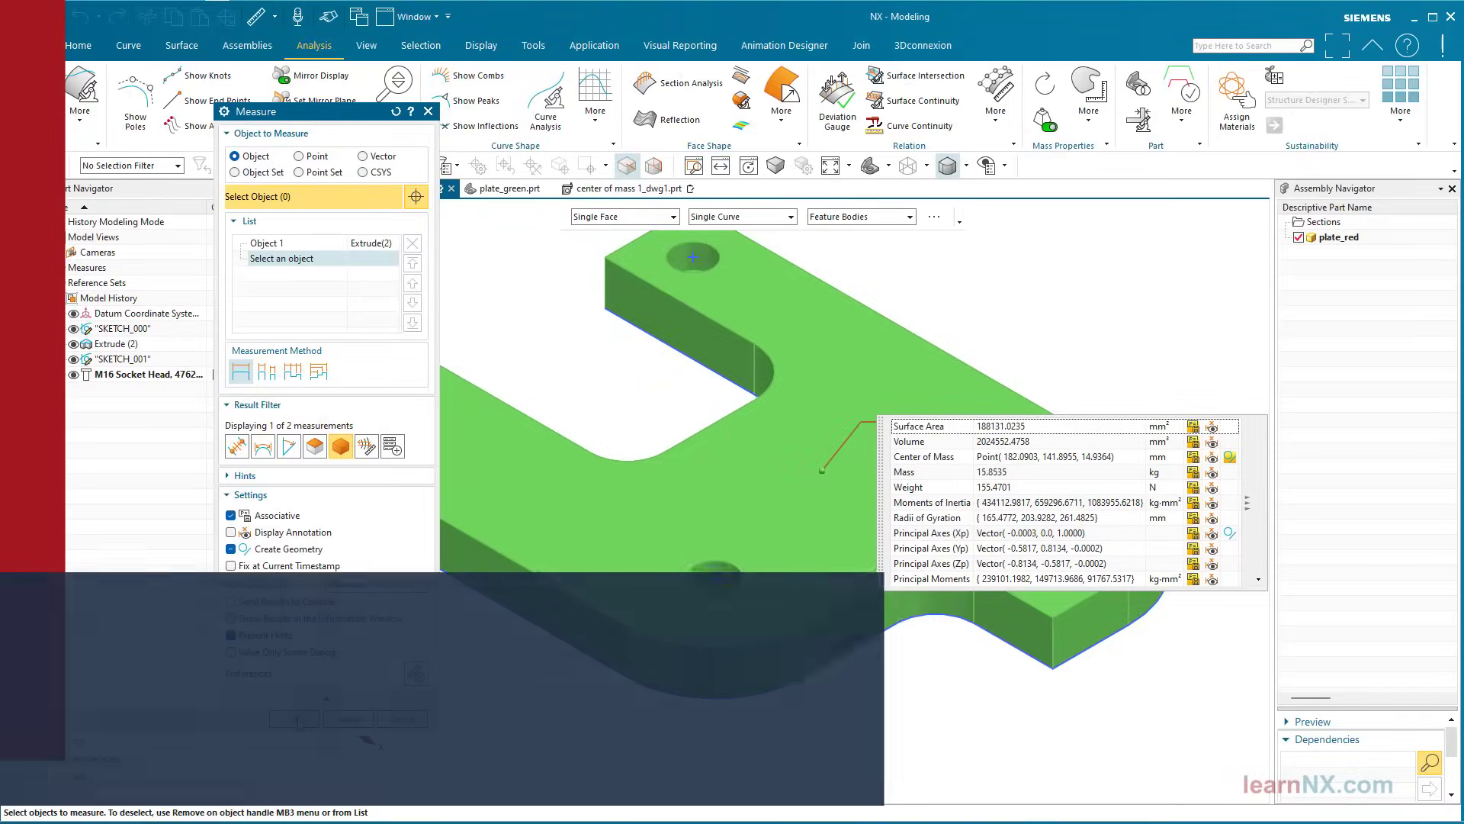
Step: Finish the plate's mass measurement and drag the measure feature from Unused Items into the model
{"action": "left_click", "coordinate": [296, 720]}
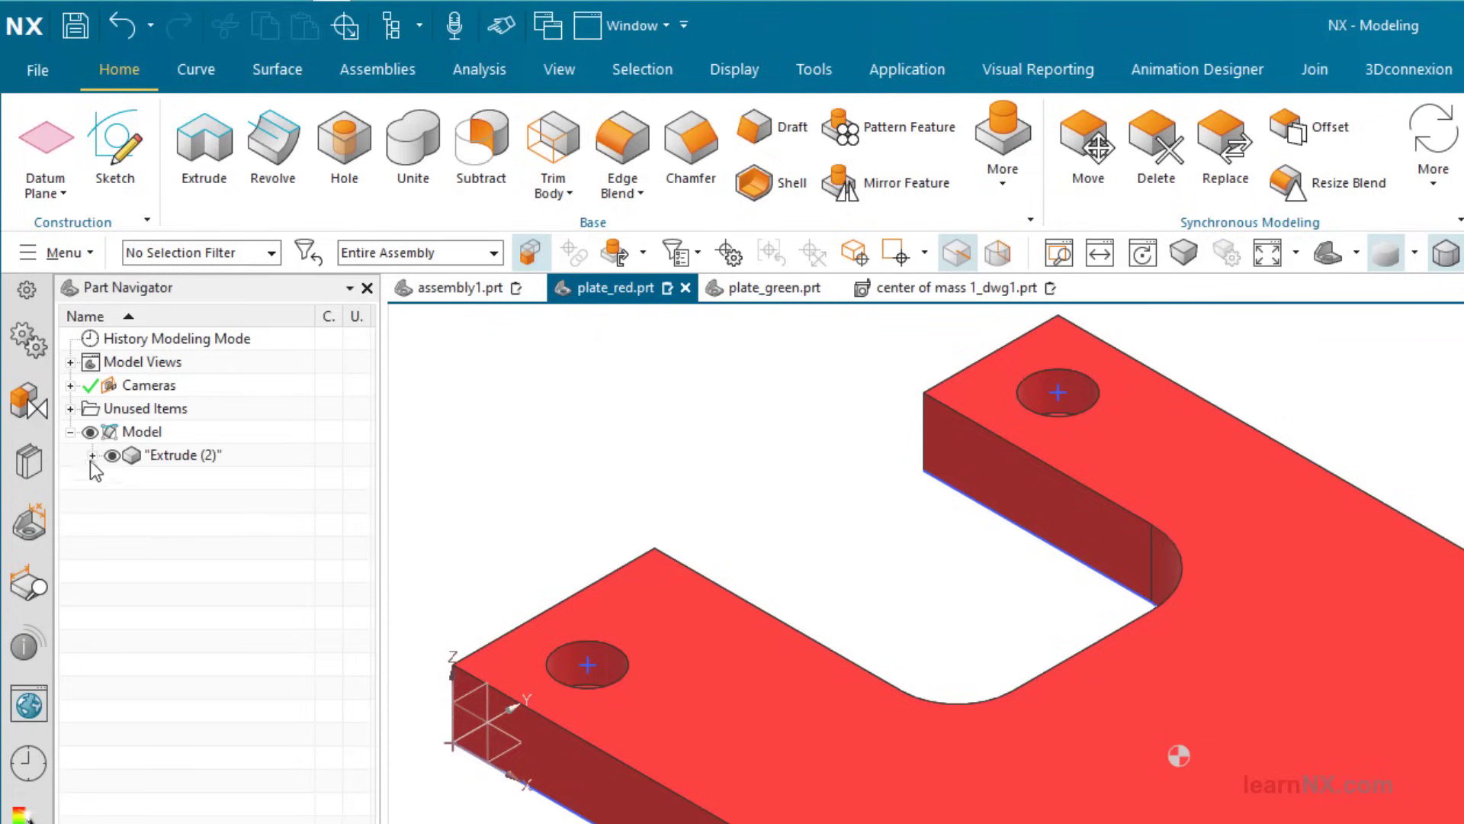
{"action": "left_click", "coordinate": [70, 409]}
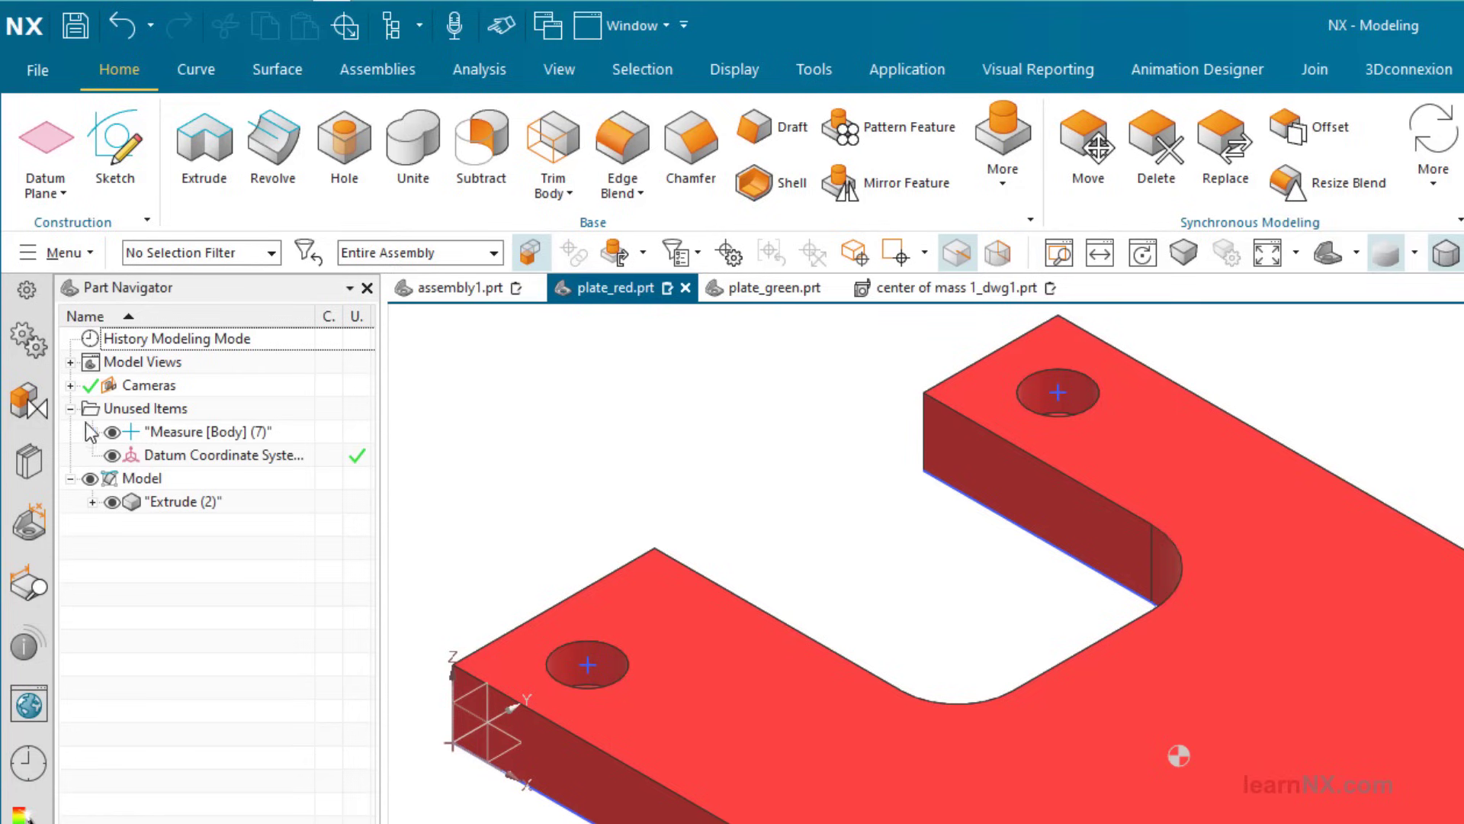
{"action": "left_click_drag", "start_coordinate": [205, 434], "coordinate": [191, 490]}
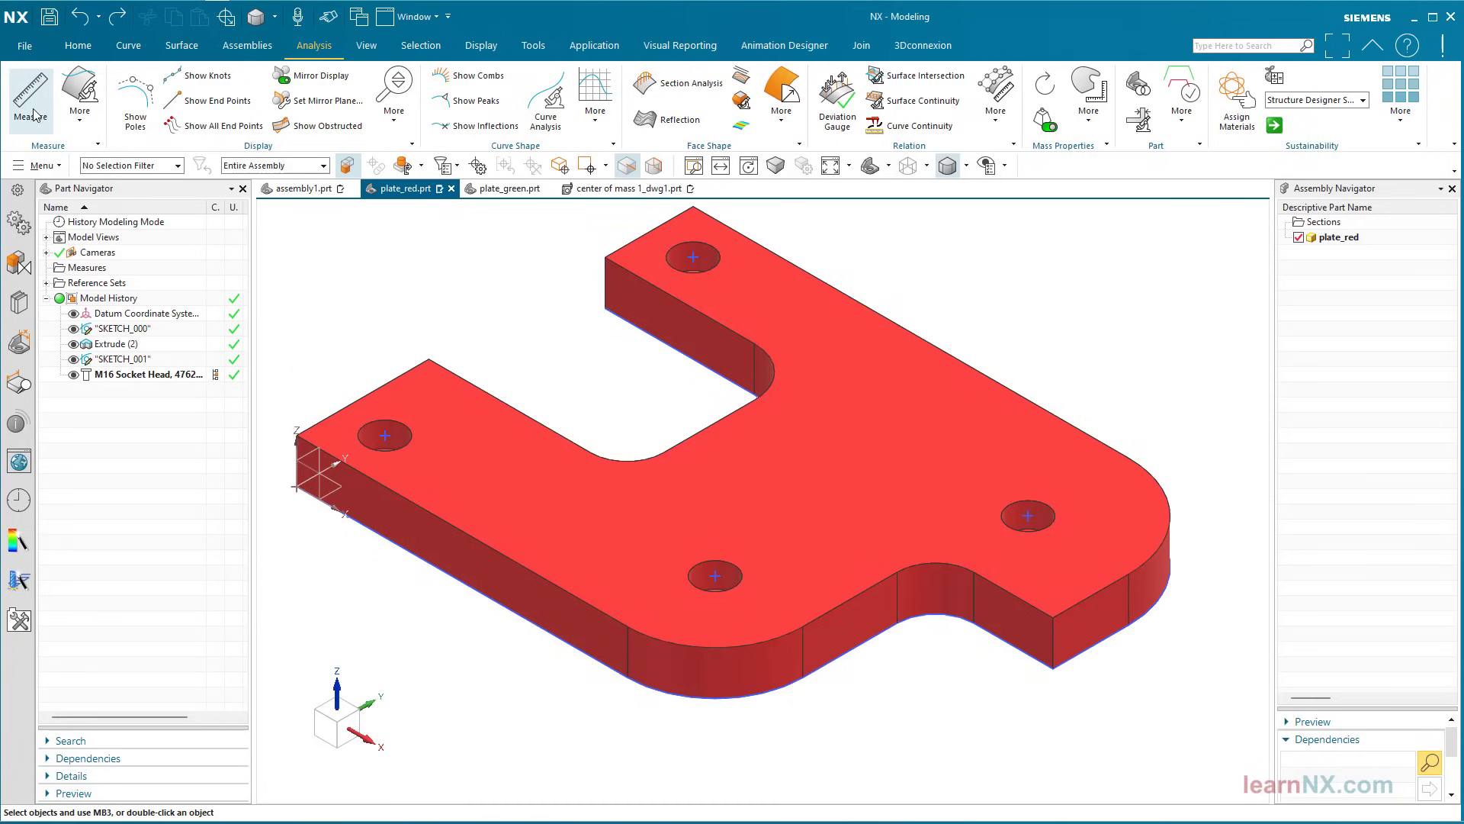
Step: Measure the whole plate body with Create Geometry on for an associative Center of Mass point
{"action": "left_click", "coordinate": [30, 109]}
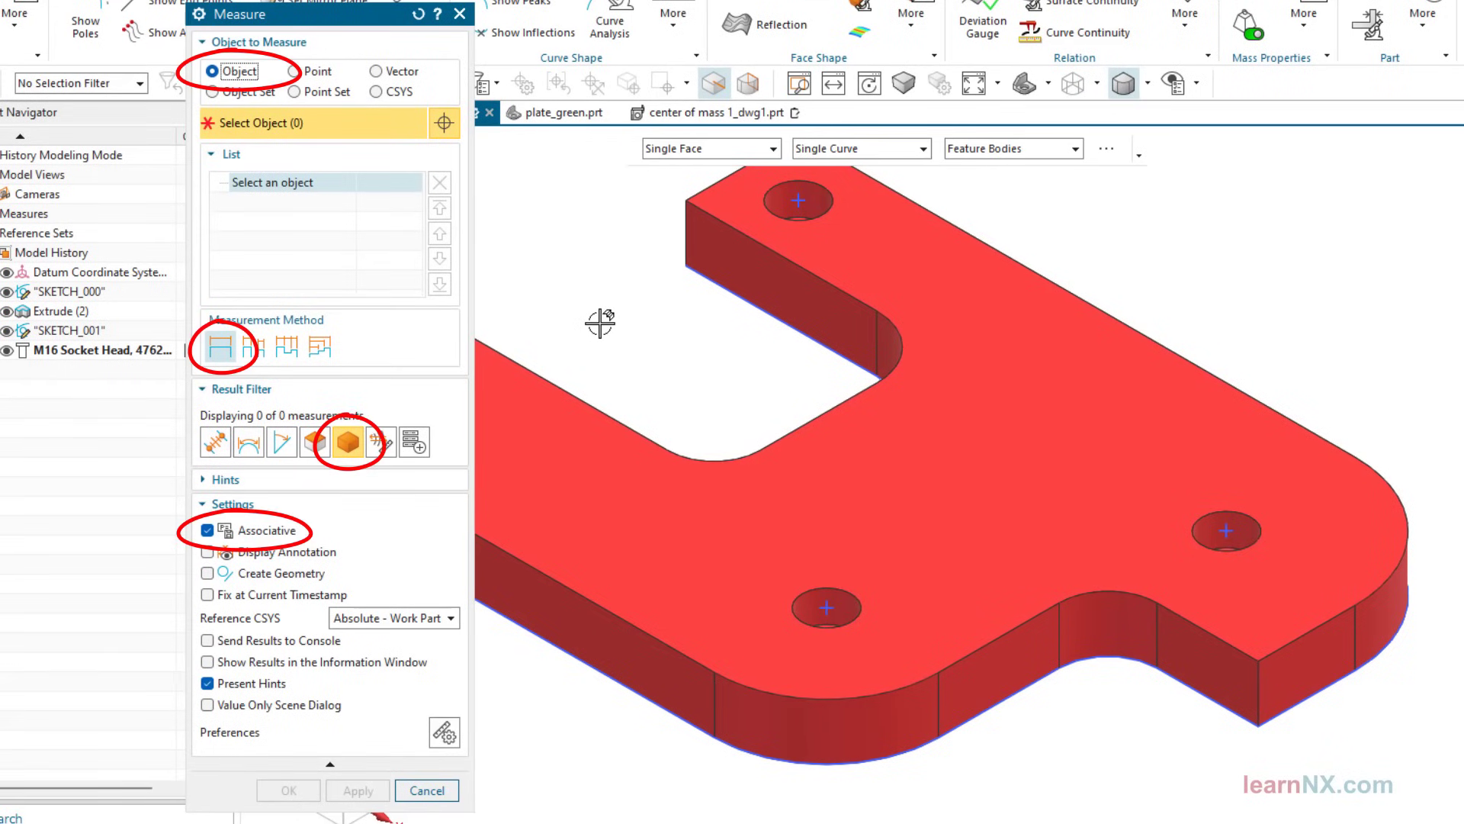
{"action": "left_click", "coordinate": [963, 473]}
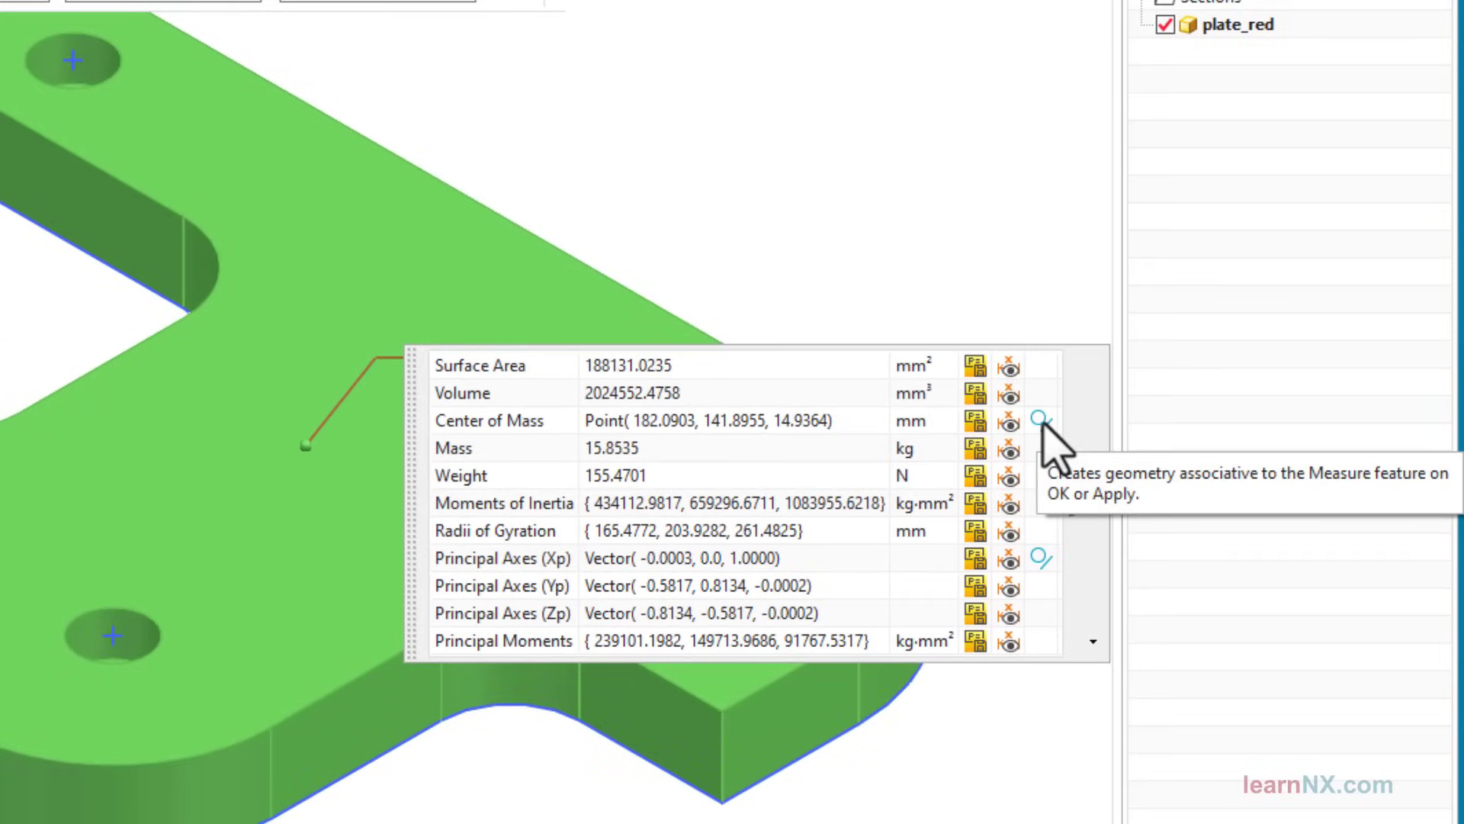
{"action": "left_click", "coordinate": [1042, 421]}
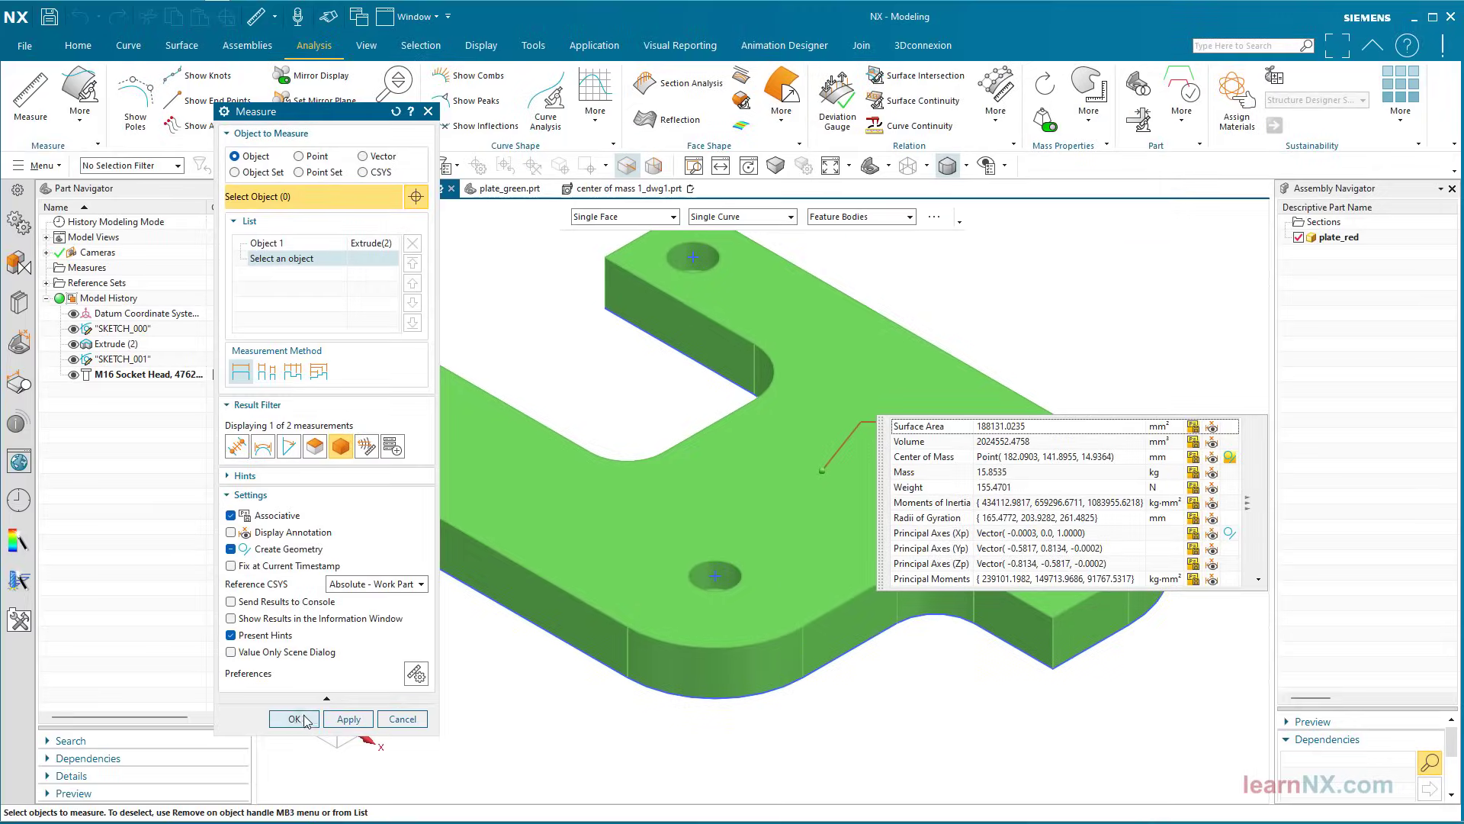
{"action": "left_click", "coordinate": [294, 719]}
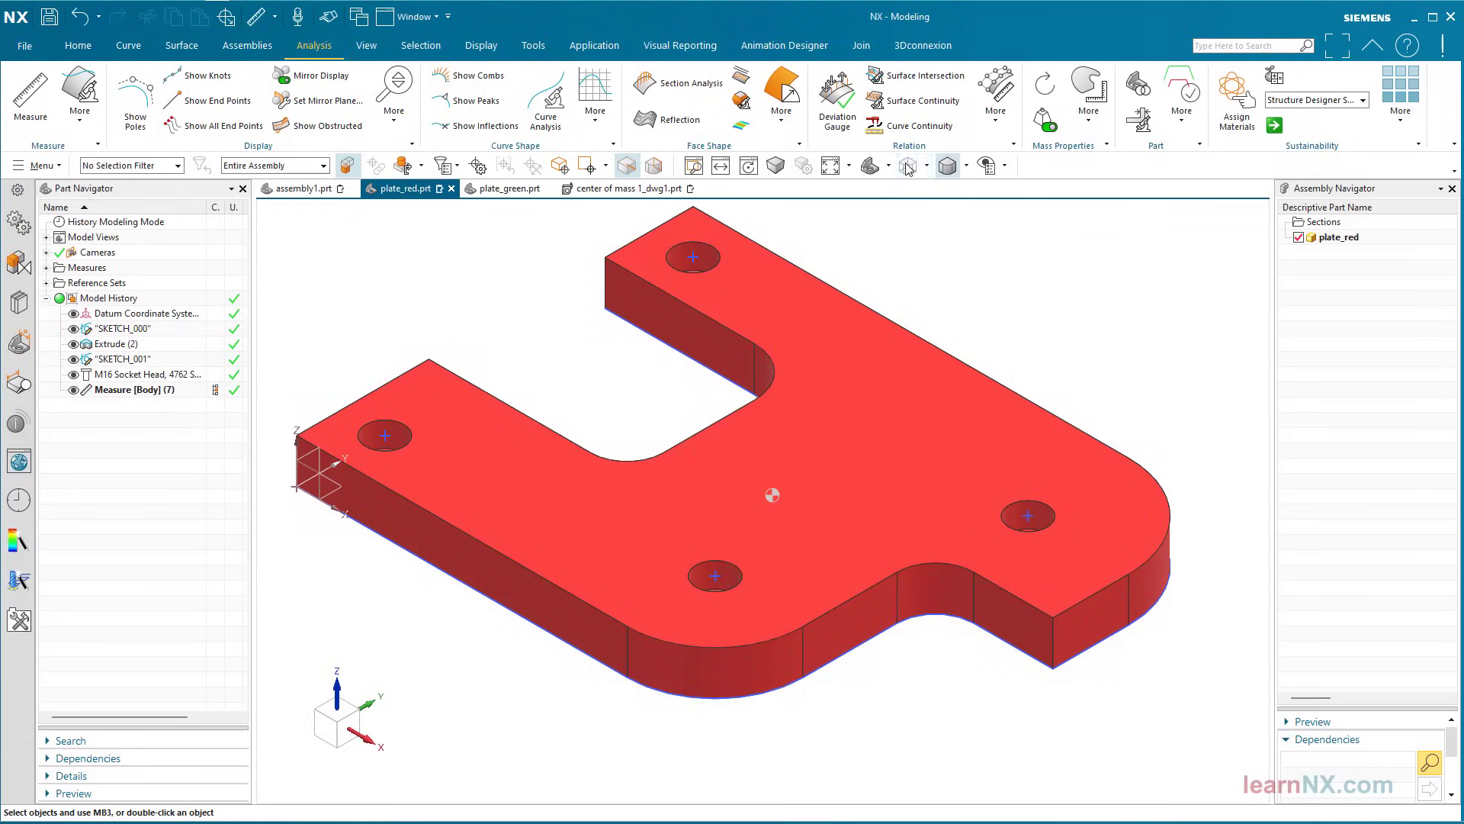
Step: Review the center-of-mass point's Point Symbol settings unchanged, restore shaded display, then show the center of mass 1_dwg1 drawing
{"action": "right_click_drag", "start_coordinate": [837, 228], "coordinate": [880, 229]}
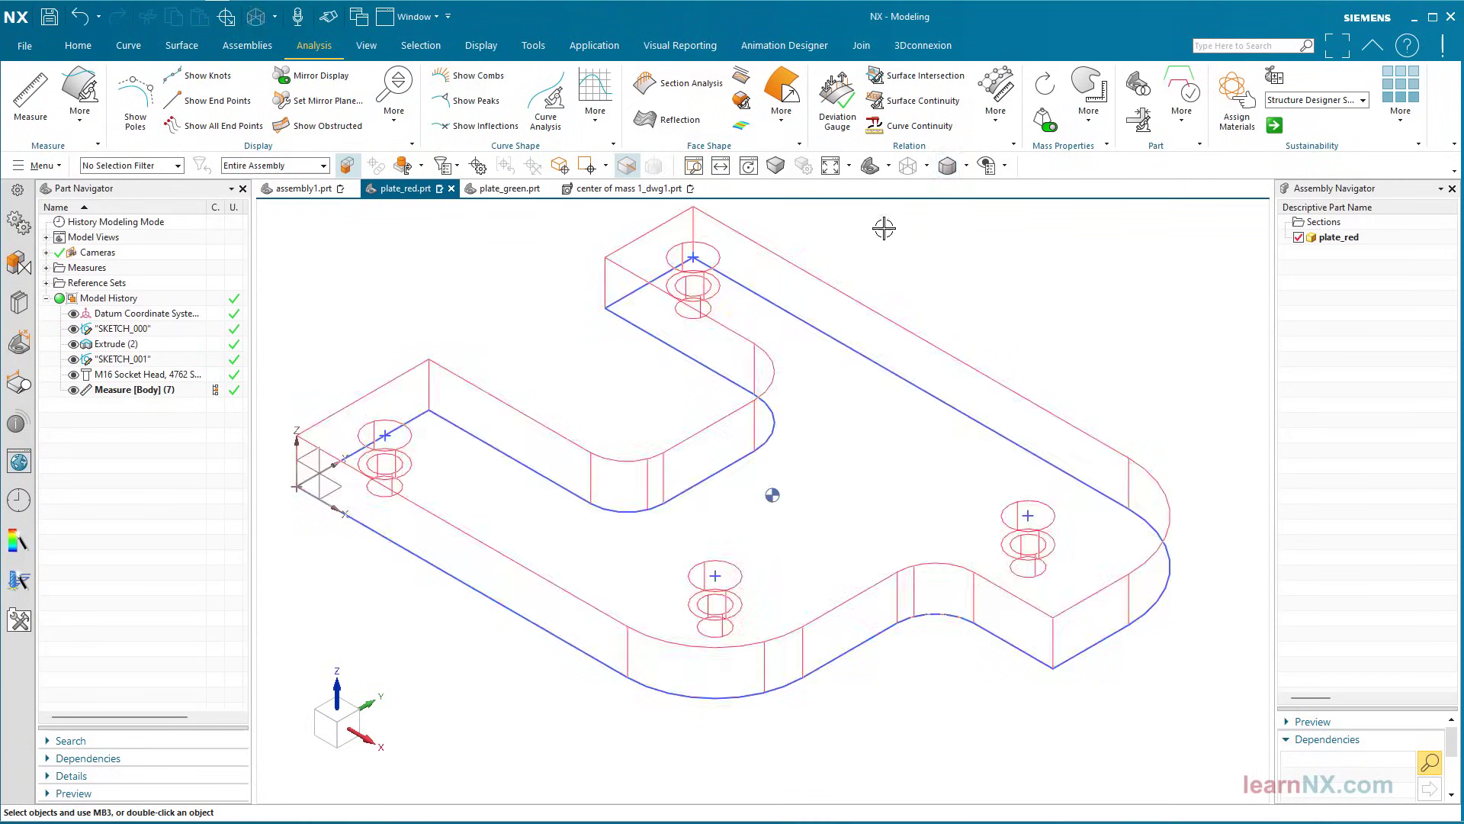
{"action": "left_click", "coordinate": [772, 494]}
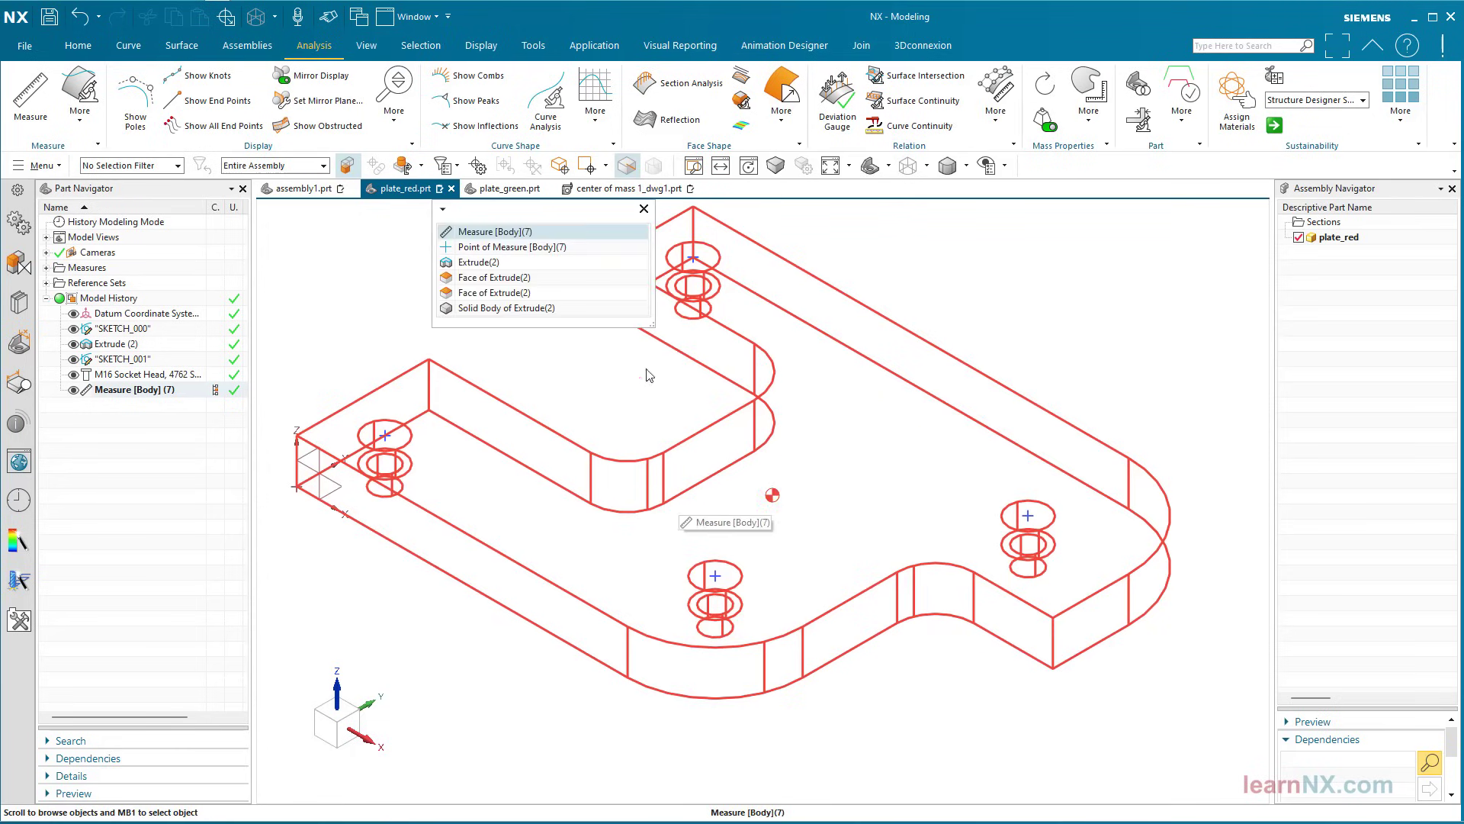
{"action": "right_click", "coordinate": [540, 248]}
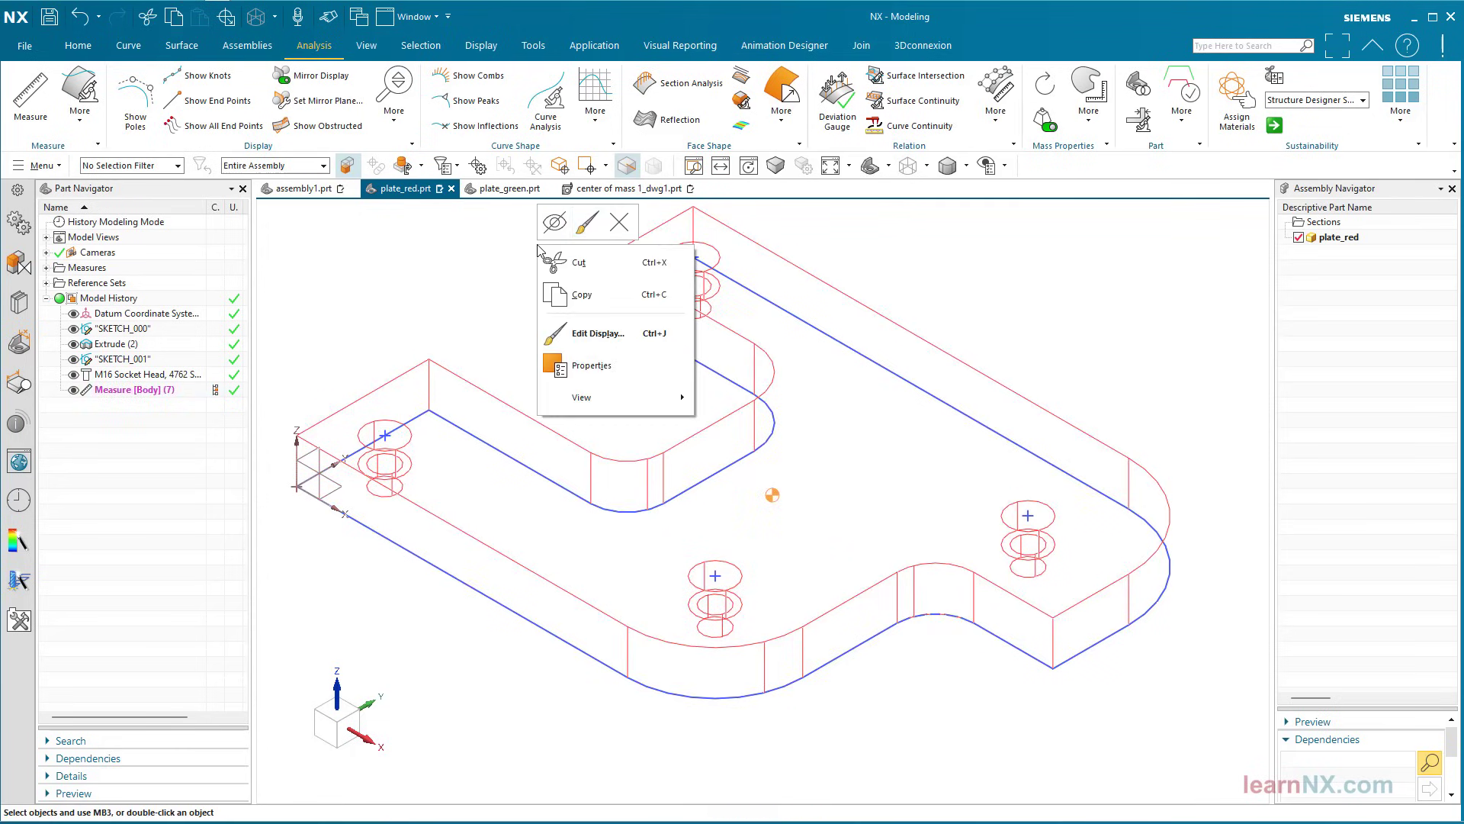
{"action": "left_click", "coordinate": [589, 223]}
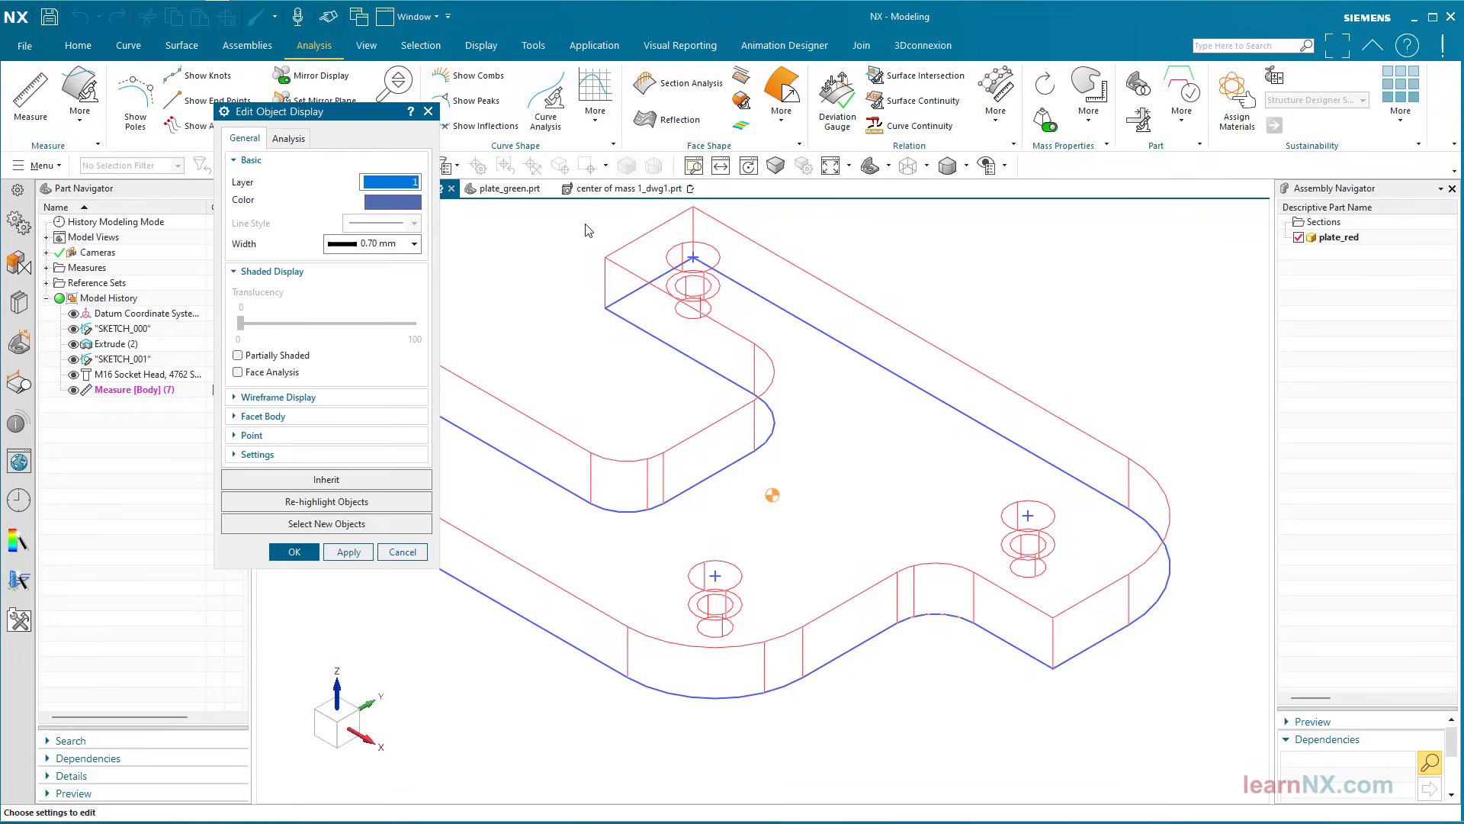
{"action": "left_click", "coordinate": [354, 434]}
{"action": "left_click", "coordinate": [415, 464]}
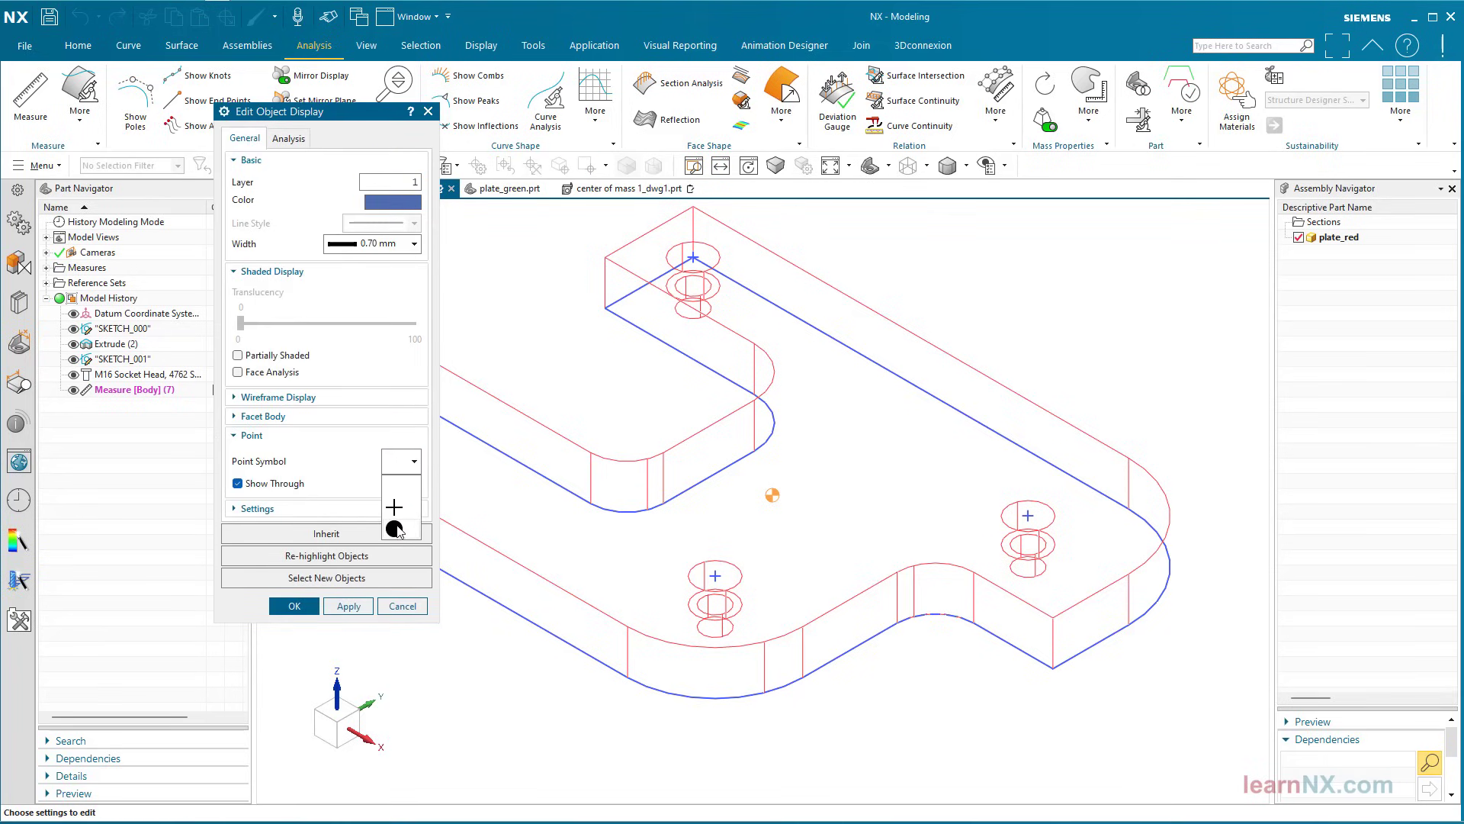
{"action": "left_click", "coordinate": [396, 608]}
{"action": "left_click", "coordinate": [395, 608]}
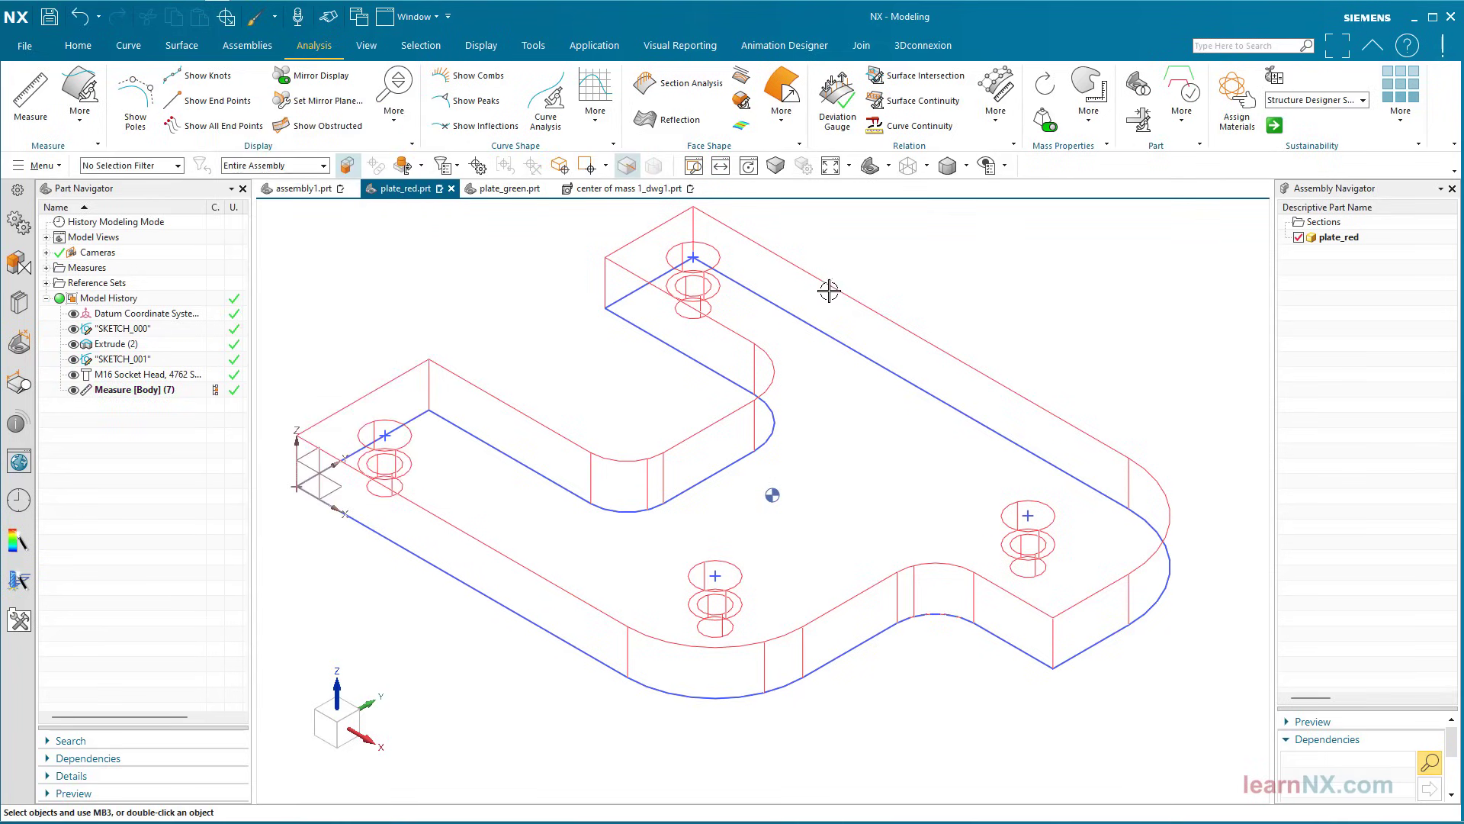
{"action": "left_click", "coordinate": [947, 165]}
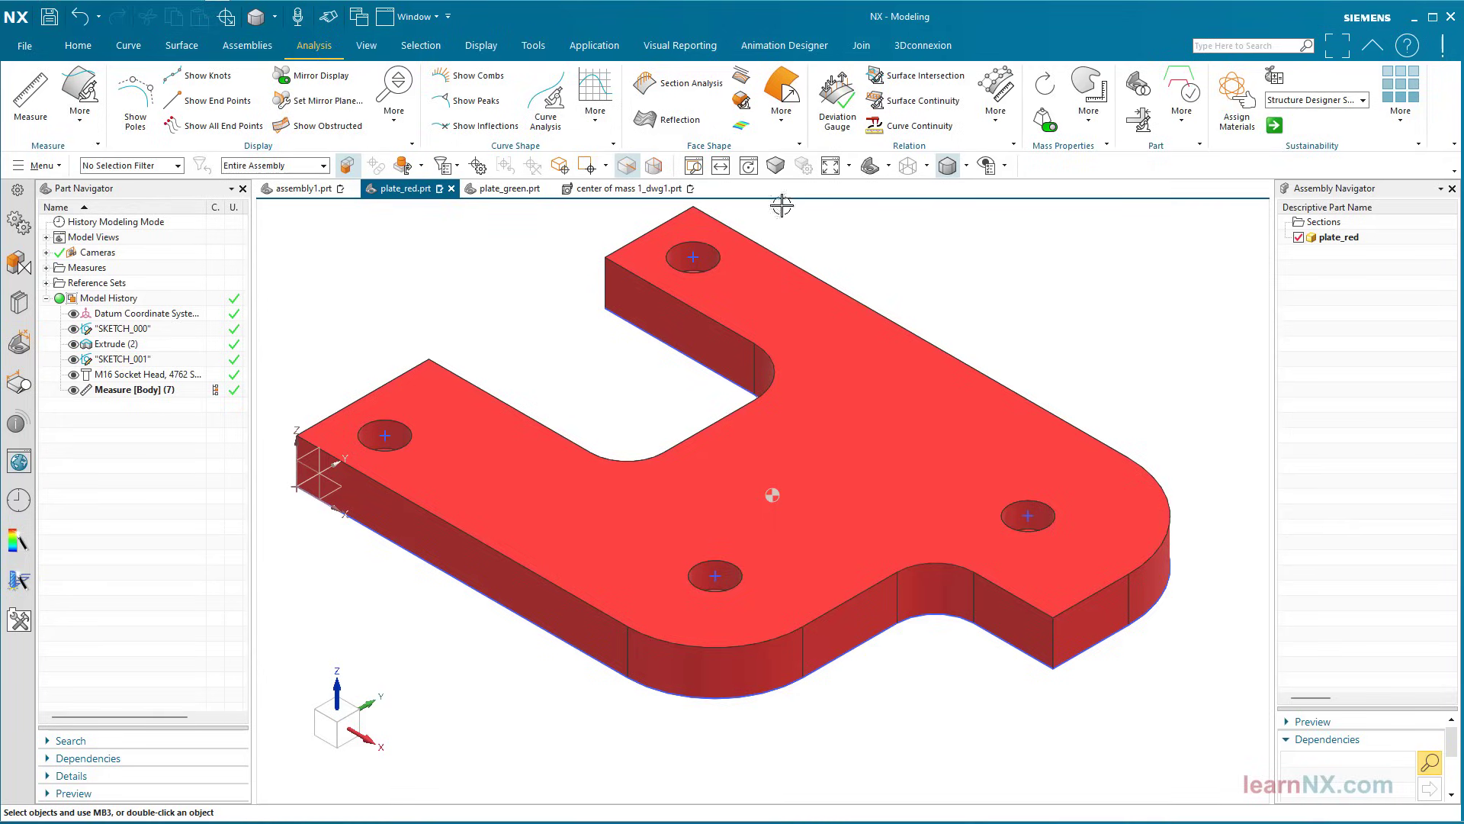
{"action": "left_click", "coordinate": [633, 190]}
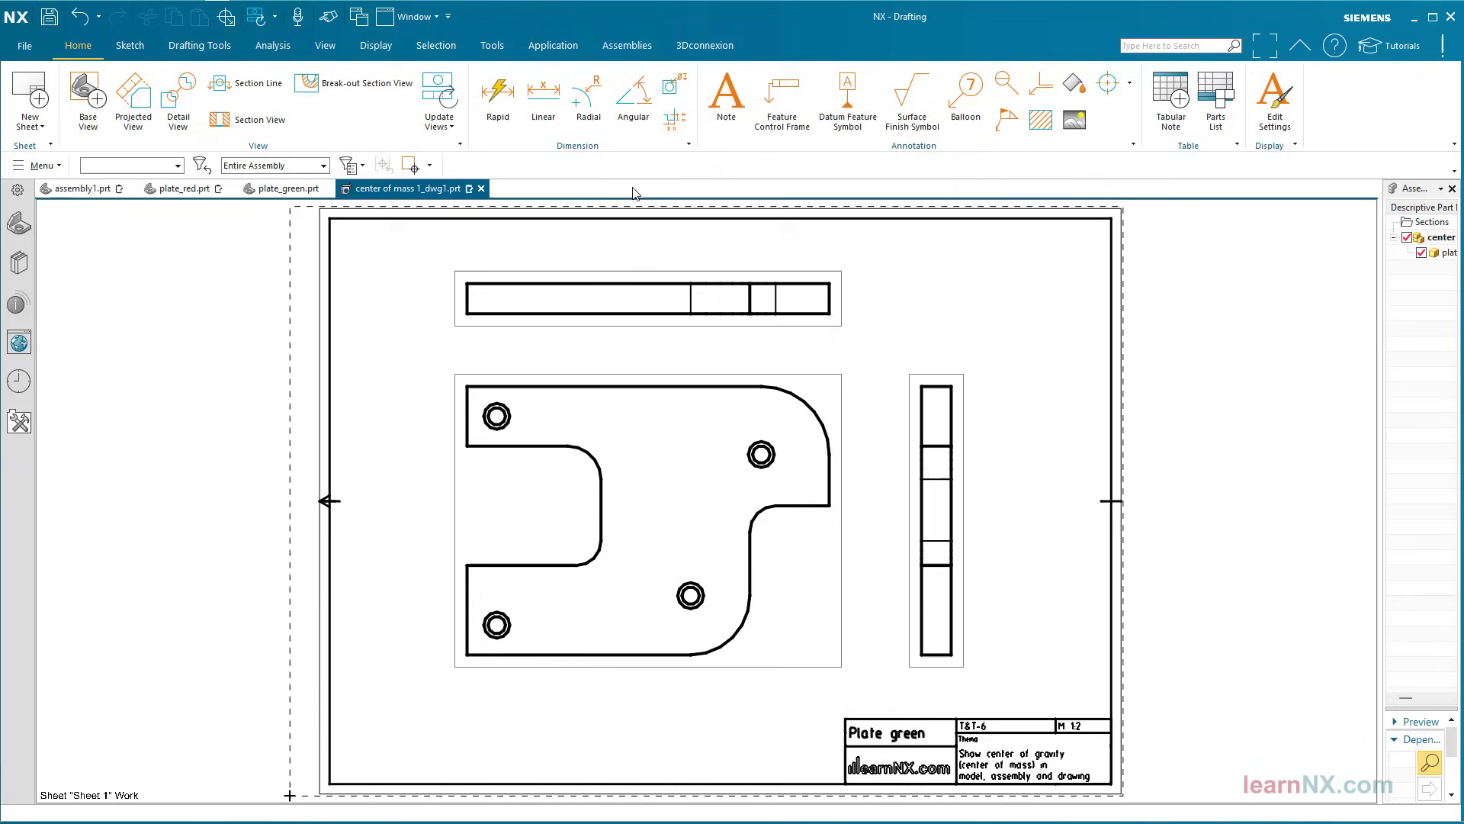
Step: In plate_red.prt, turn off Timestamp Order and drag Measure (Body) (7) from Unused Items onto Extrude (2)
{"action": "left_click", "coordinate": [183, 189]}
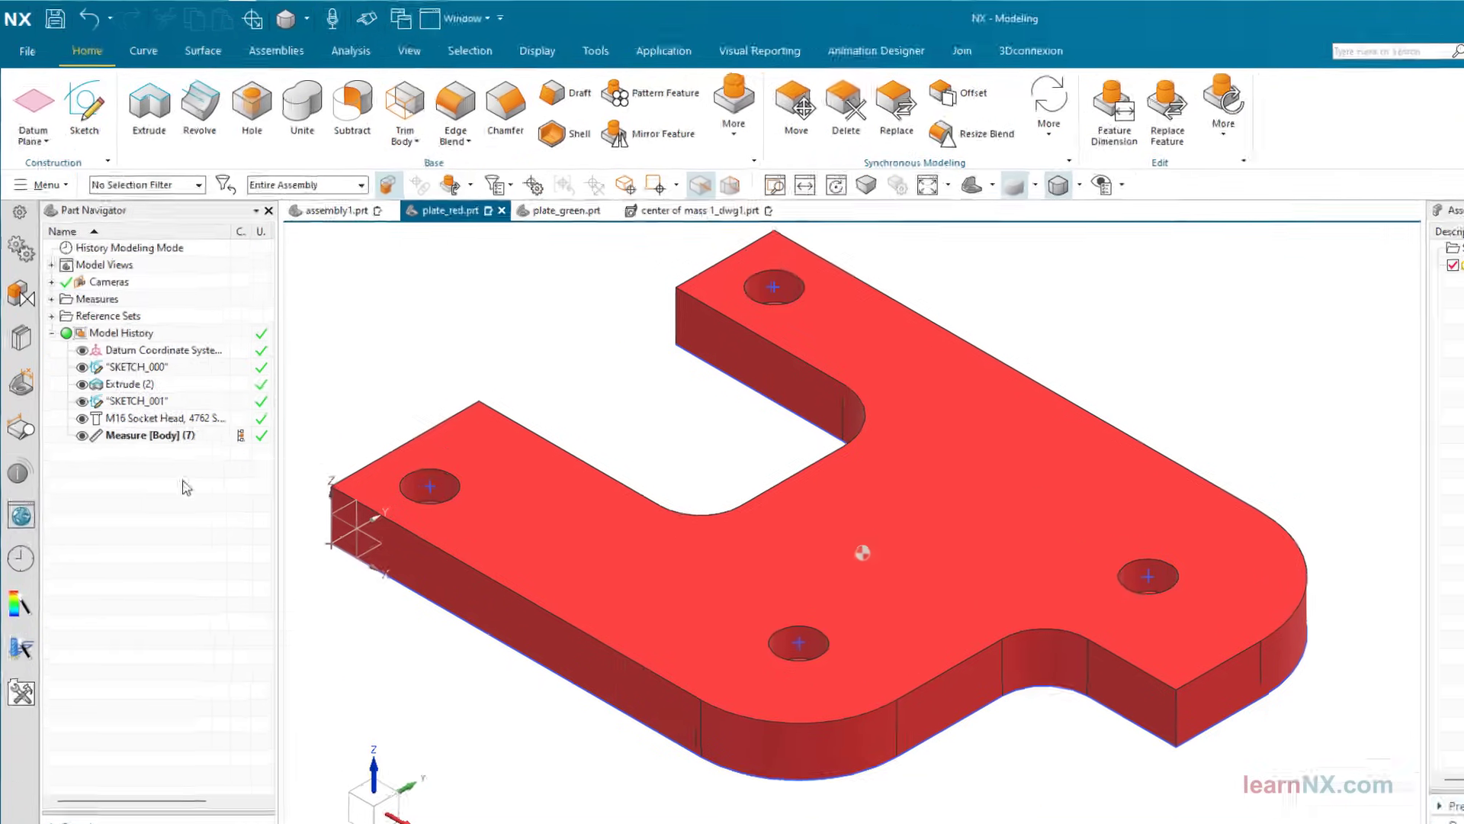
{"action": "right_click", "coordinate": [126, 439]}
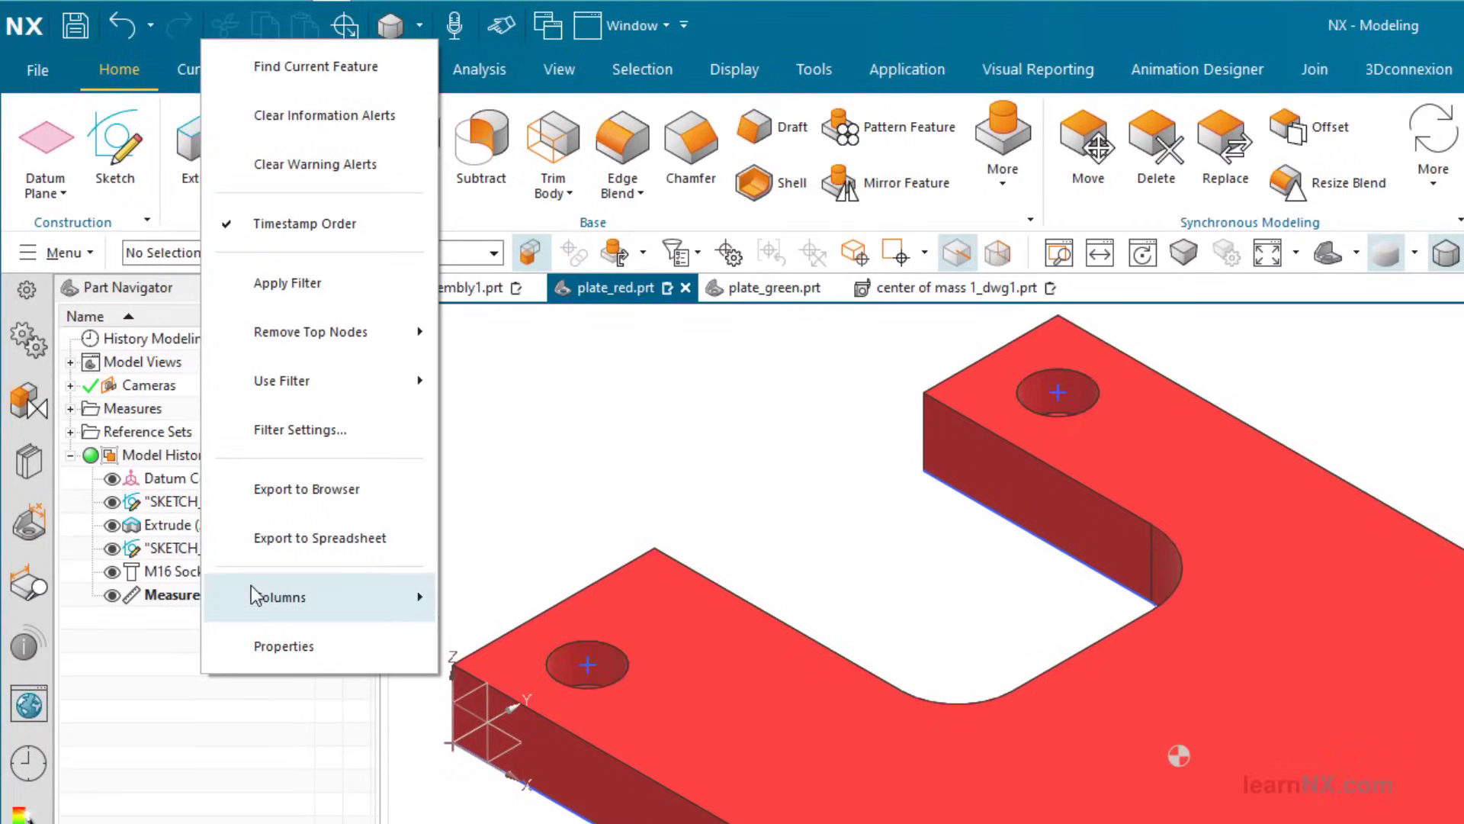
{"action": "left_click", "coordinate": [351, 224]}
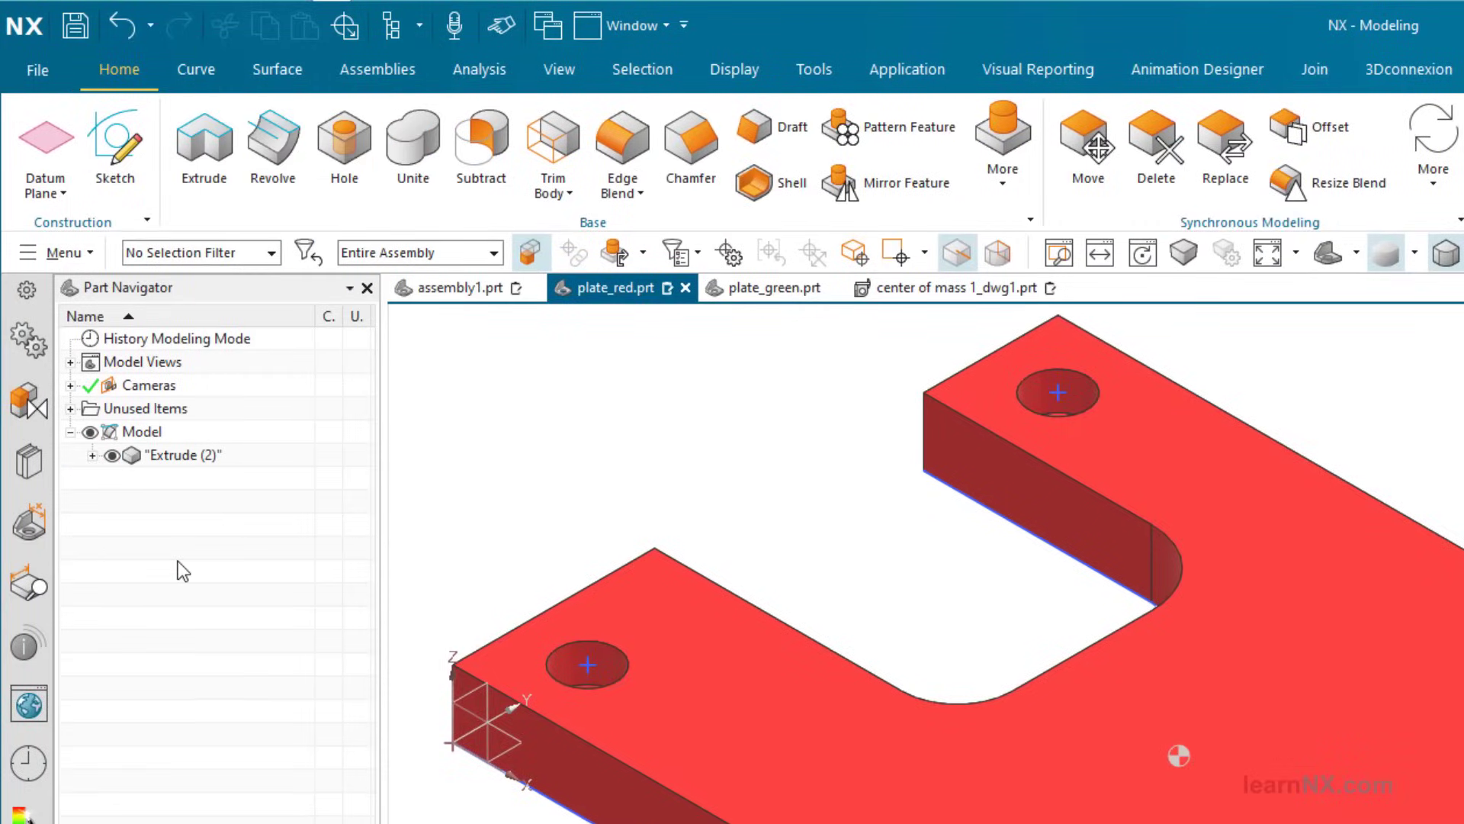
{"action": "left_click", "coordinate": [70, 408]}
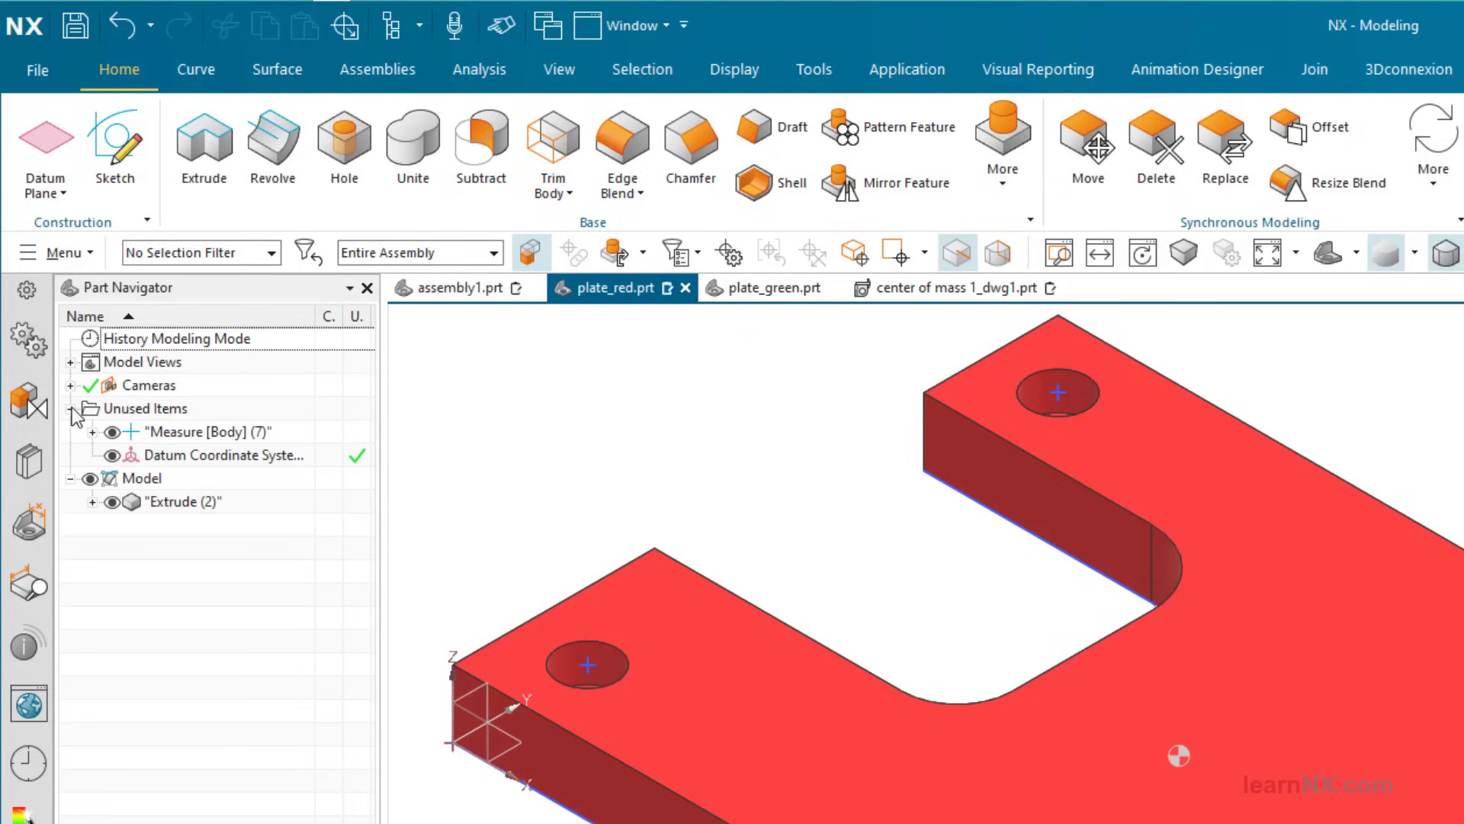
{"action": "left_click_drag", "start_coordinate": [200, 432], "coordinate": [194, 500]}
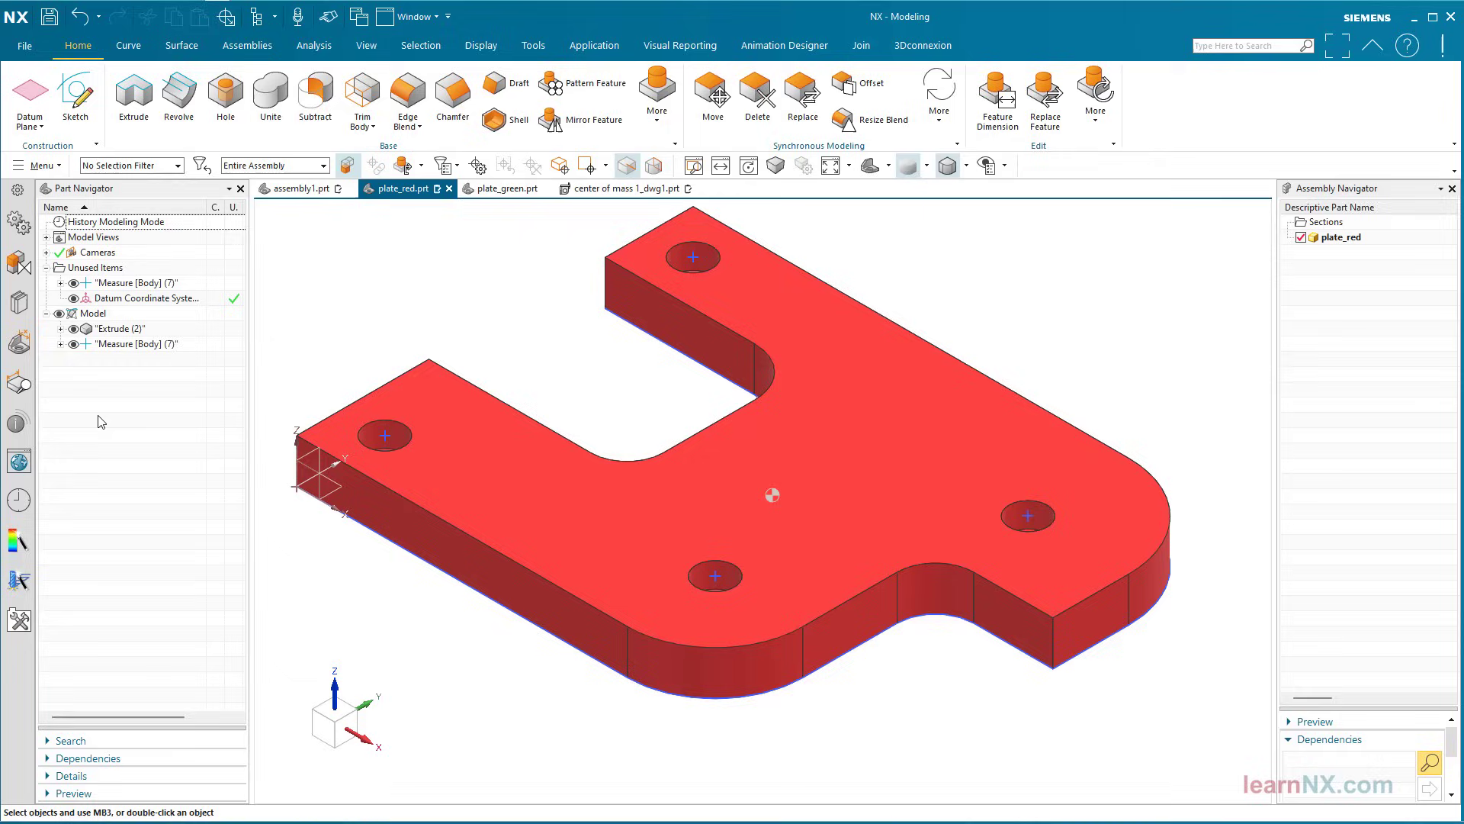
Step: Update all views of the center of mass drawing to show the center-of-mass symbols
{"action": "left_click", "coordinate": [614, 189]}
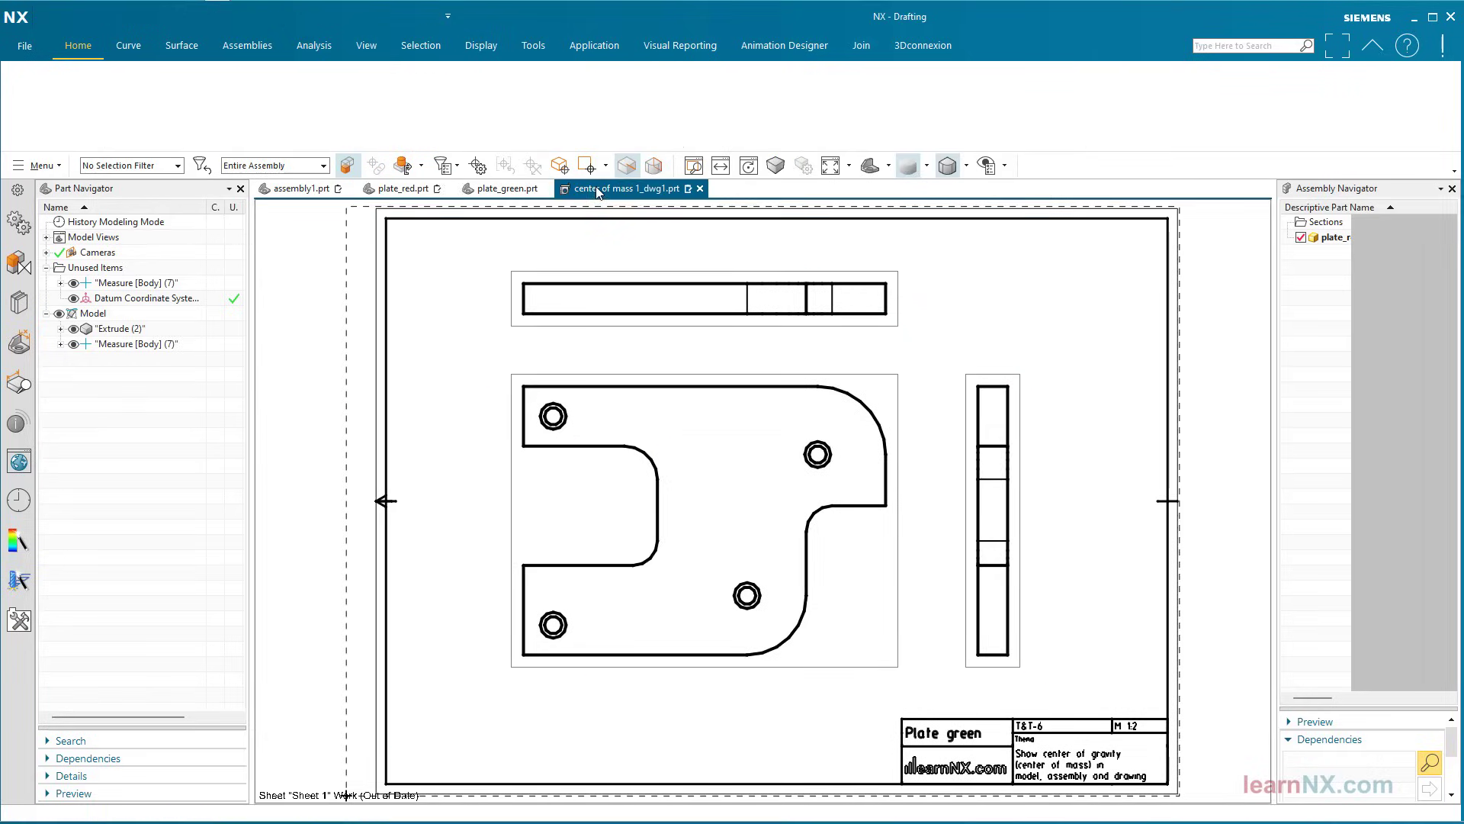
{"action": "left_click", "coordinate": [439, 95]}
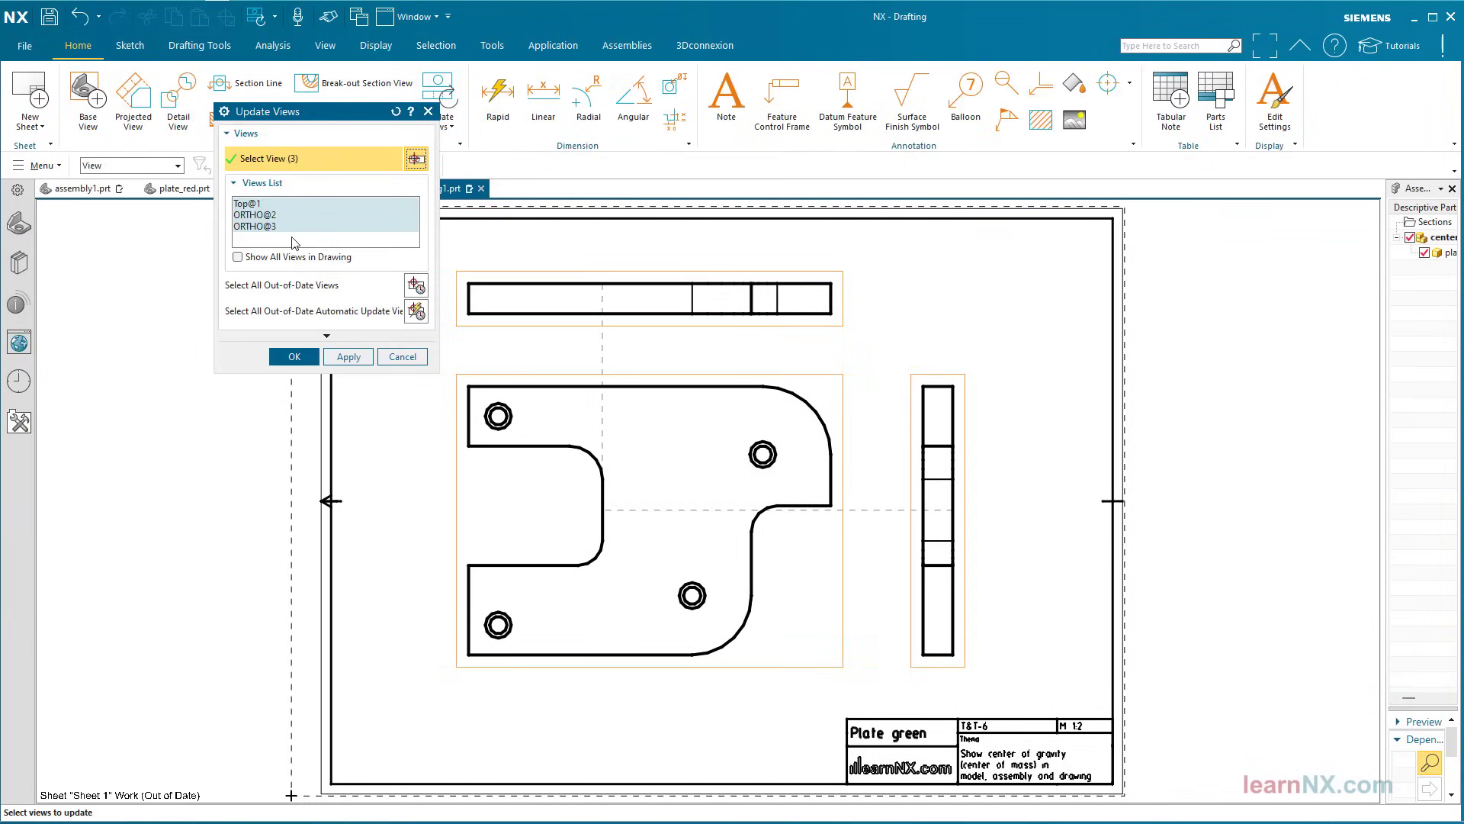
{"action": "left_click", "coordinate": [295, 357]}
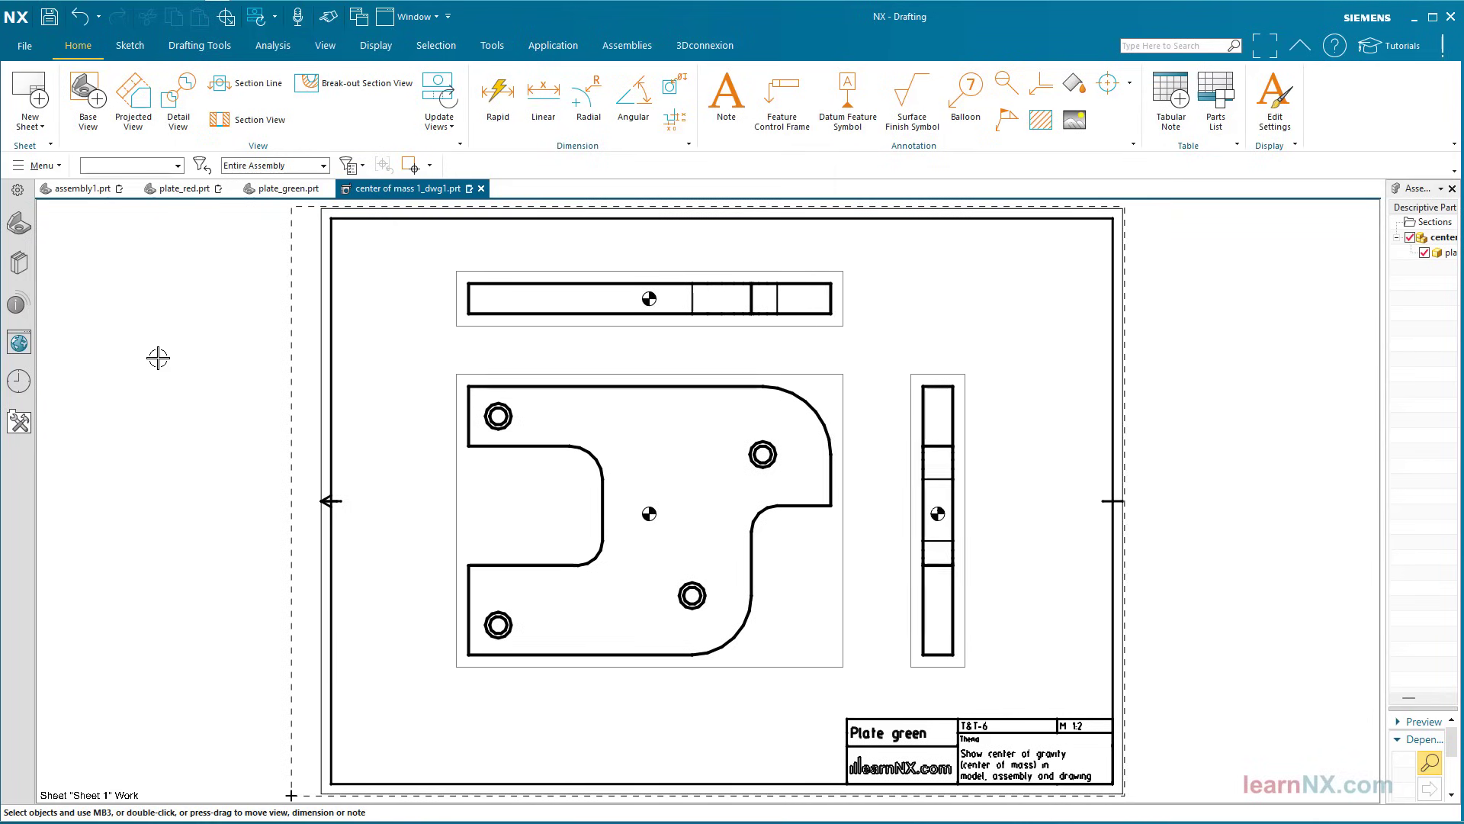
Step: Check the center-of-mass point's options on the drawing without changes, then return to plate_red.prt
{"action": "left_click", "coordinate": [649, 298]}
{"action": "right_click", "coordinate": [564, 258]}
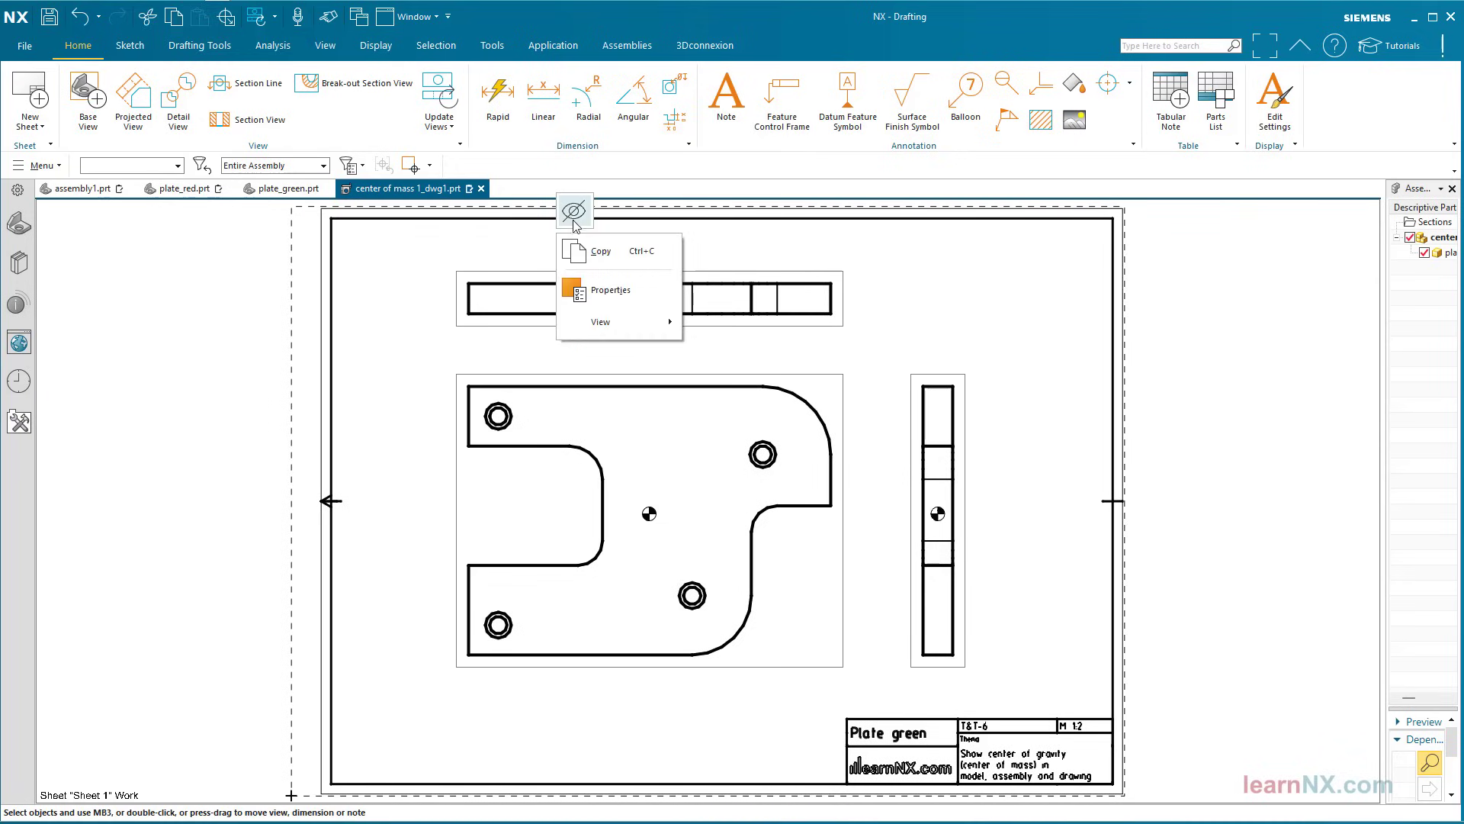
{"action": "left_click", "coordinate": [515, 244]}
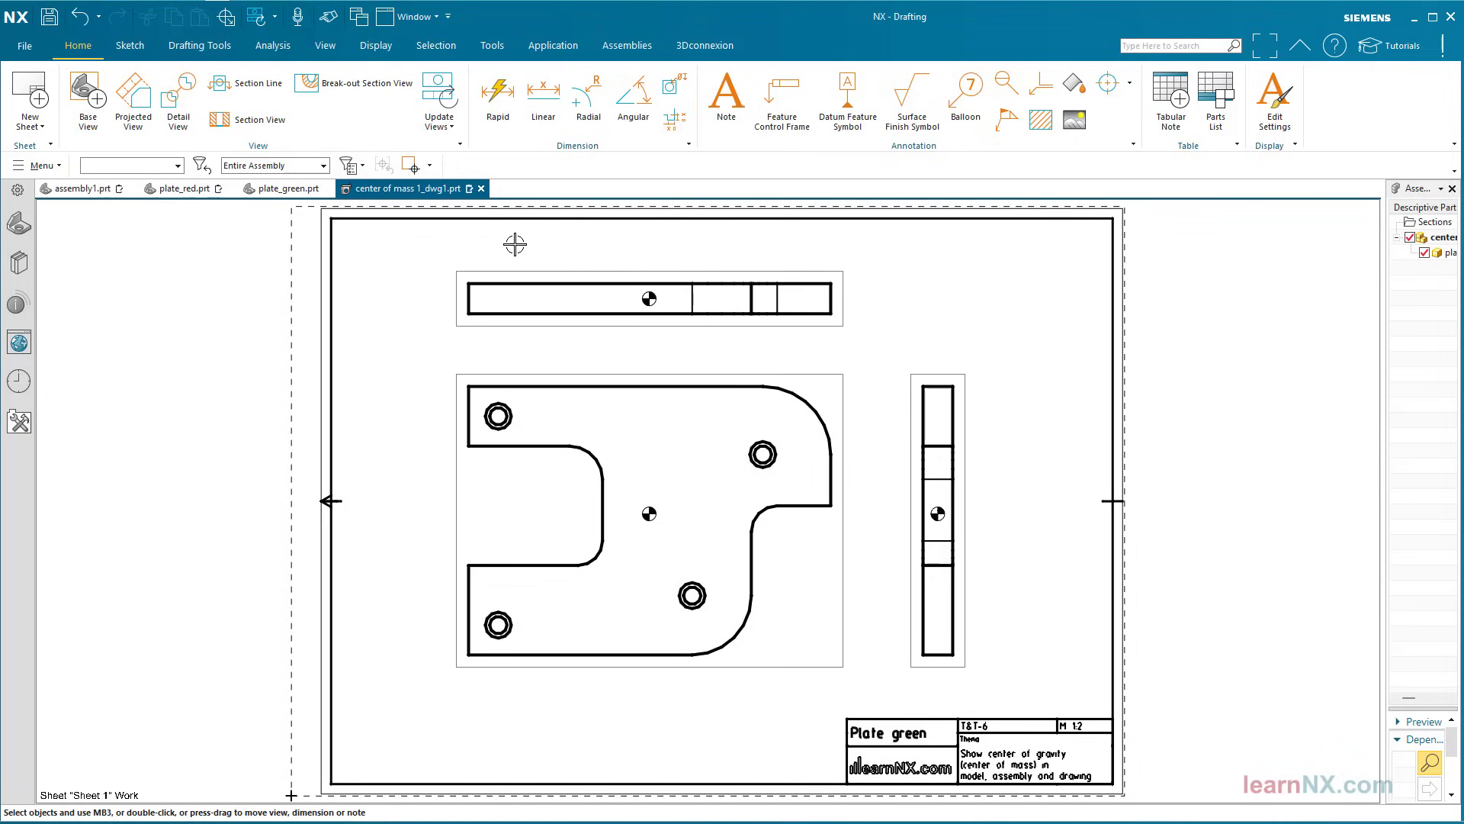
{"action": "left_click", "coordinate": [187, 190]}
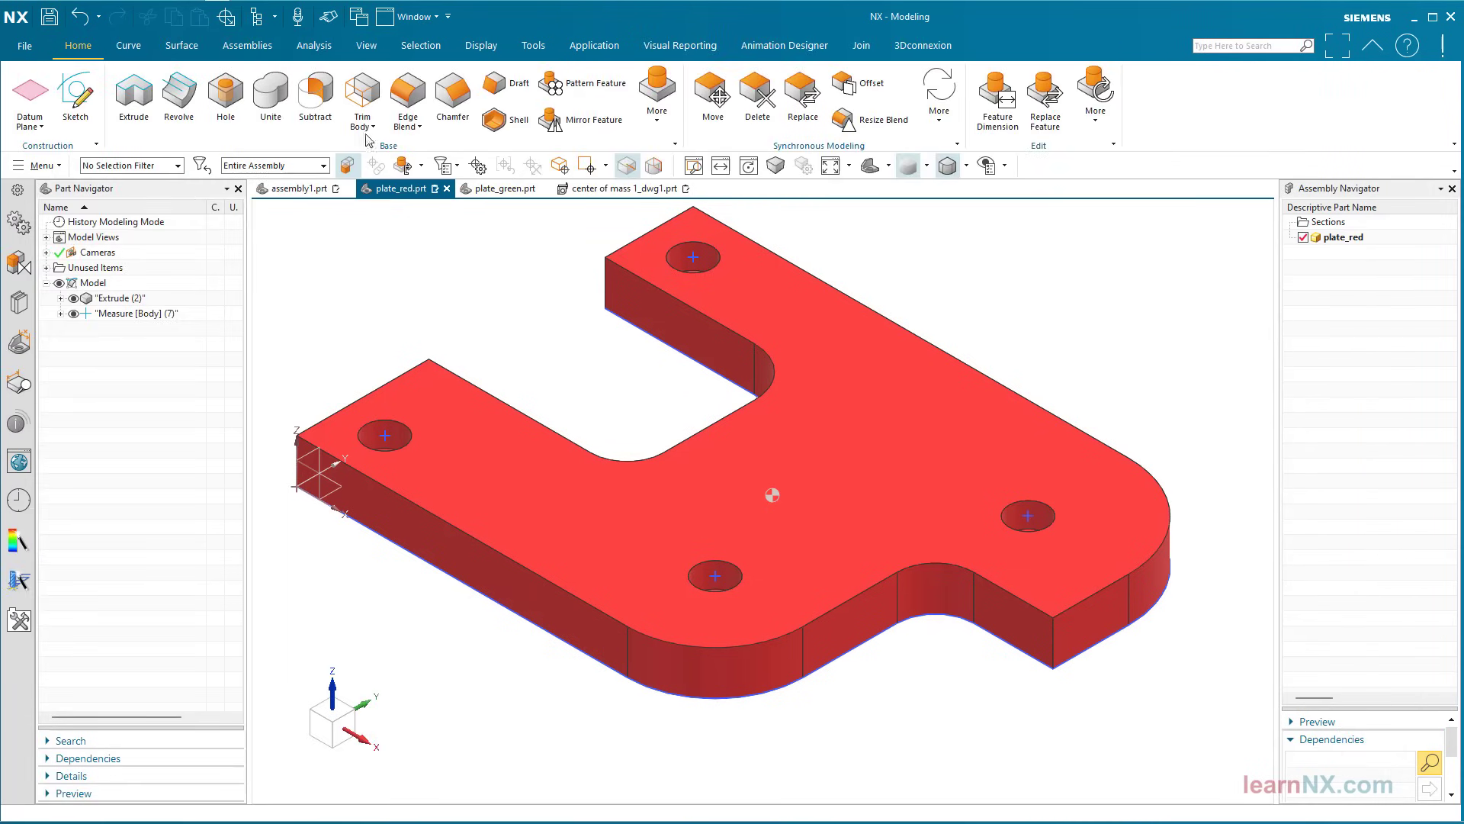
Step: Move the plate's center-of-mass point to its own layer with Move to Layer, then return to the drawing
{"action": "left_click", "coordinate": [366, 46]}
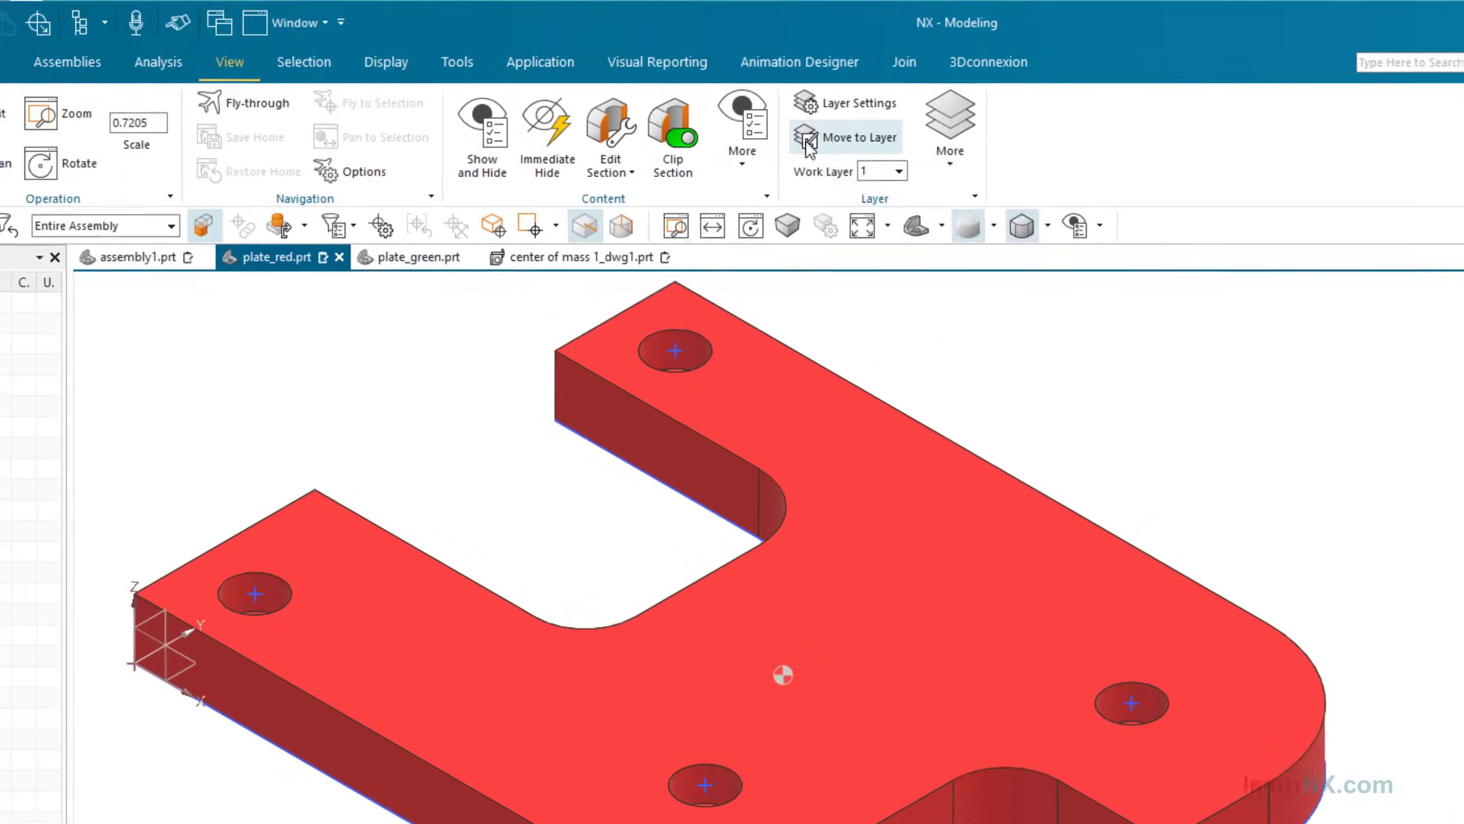
{"action": "left_click", "coordinate": [848, 142]}
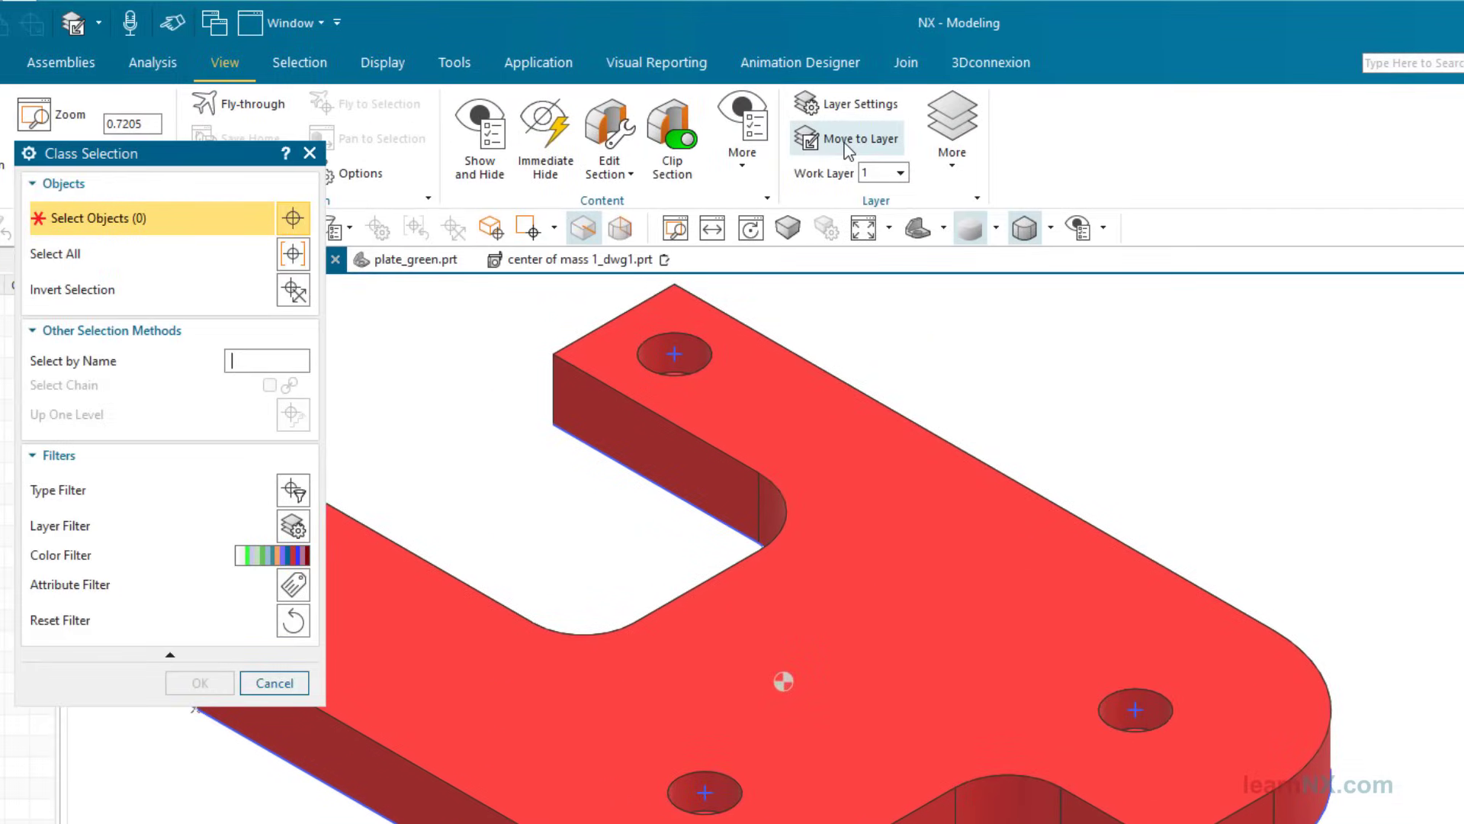
{"action": "left_click", "coordinate": [792, 681]}
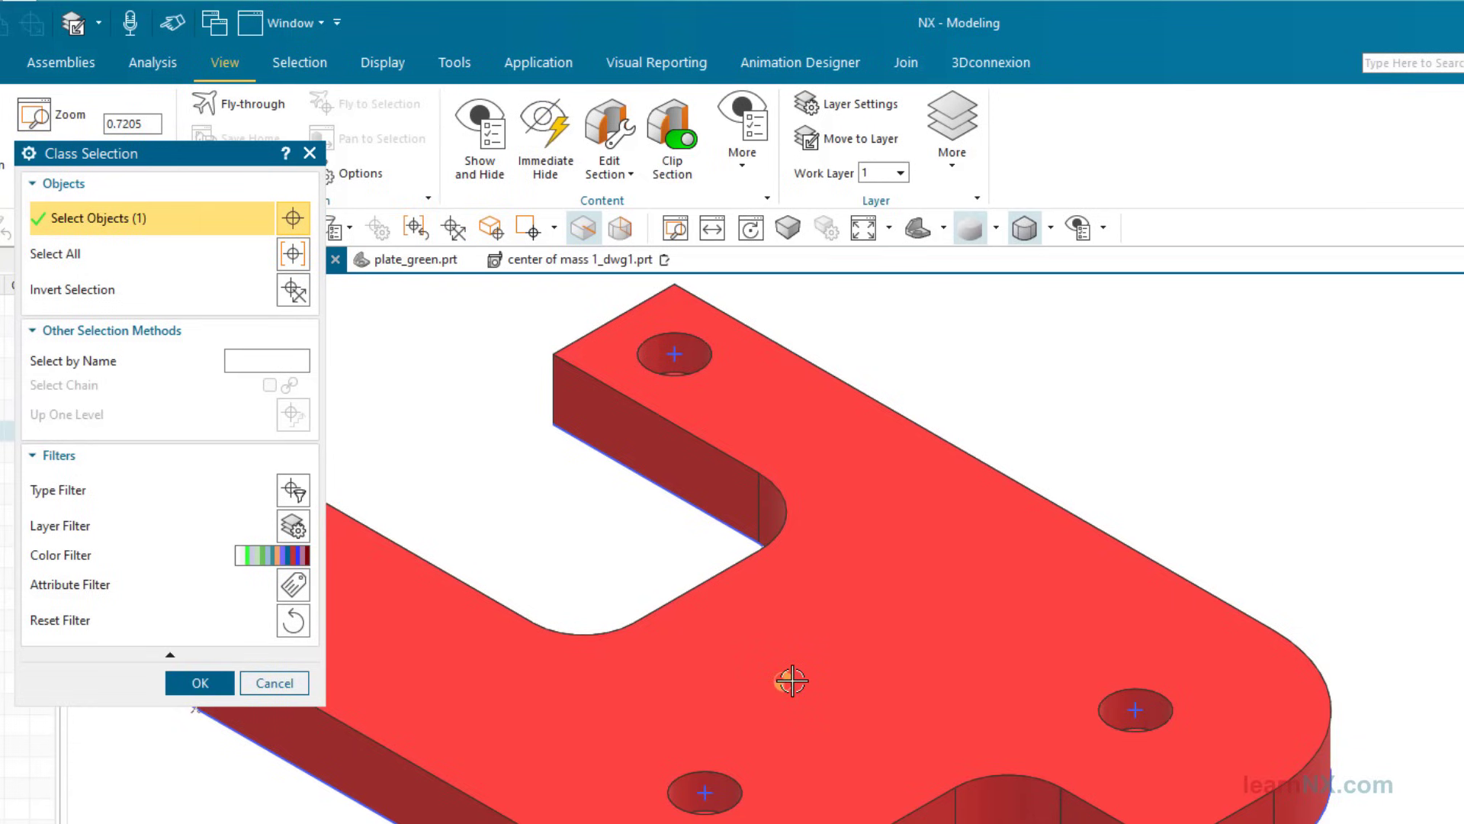
{"action": "left_click", "coordinate": [200, 683]}
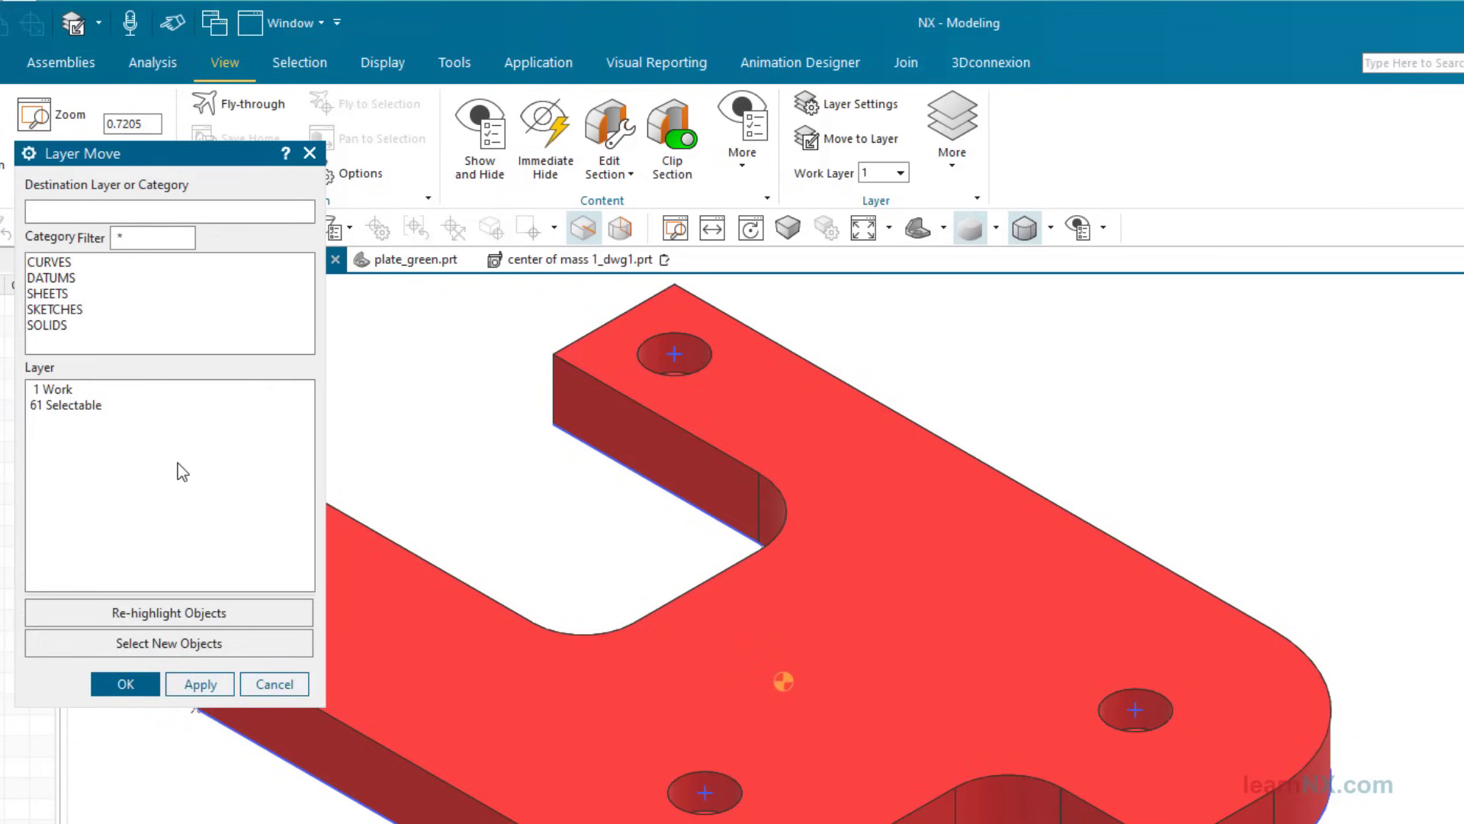
{"action": "key", "text": "Return"}
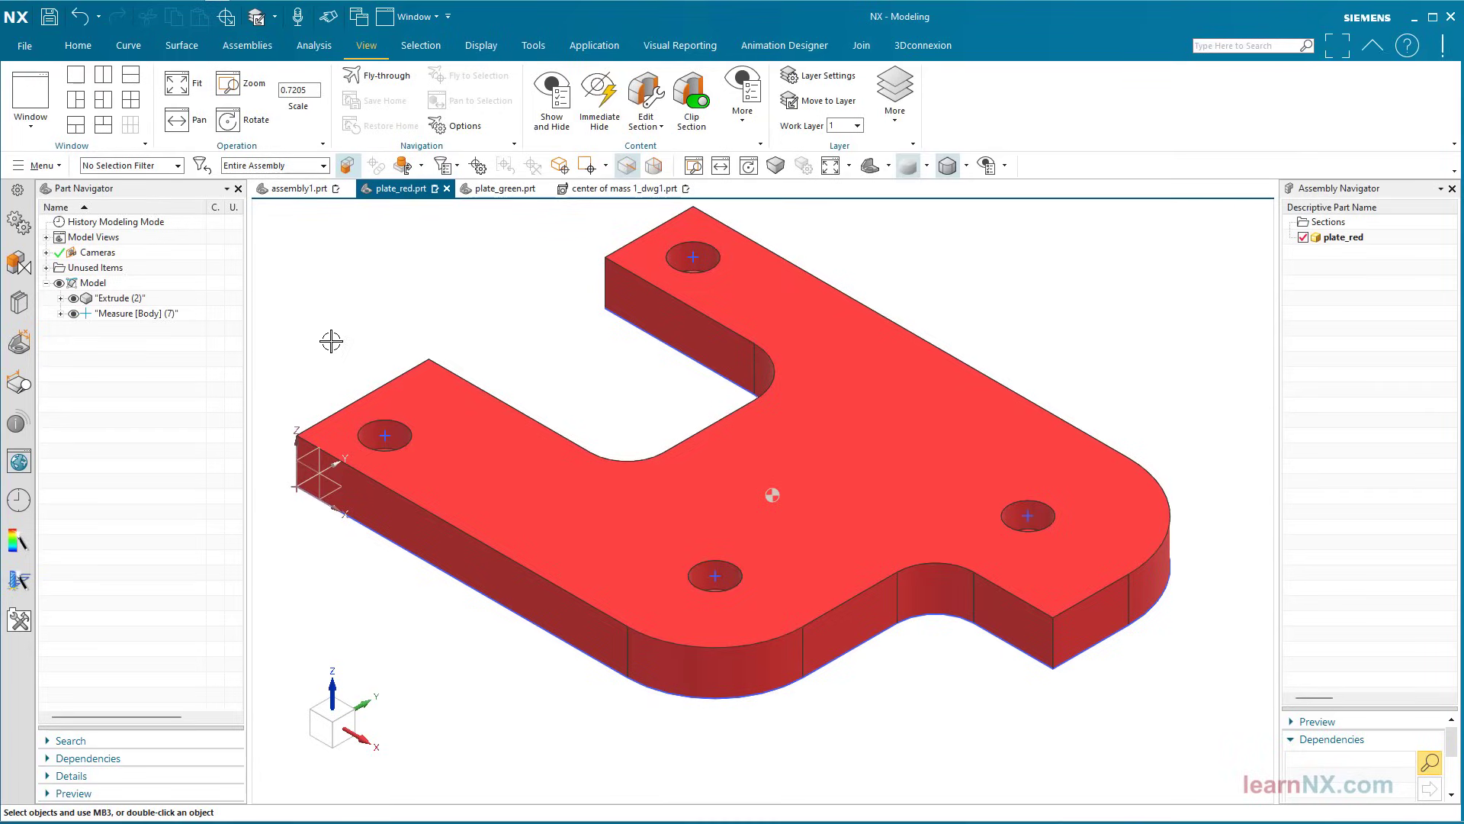
{"action": "left_click", "coordinate": [616, 189]}
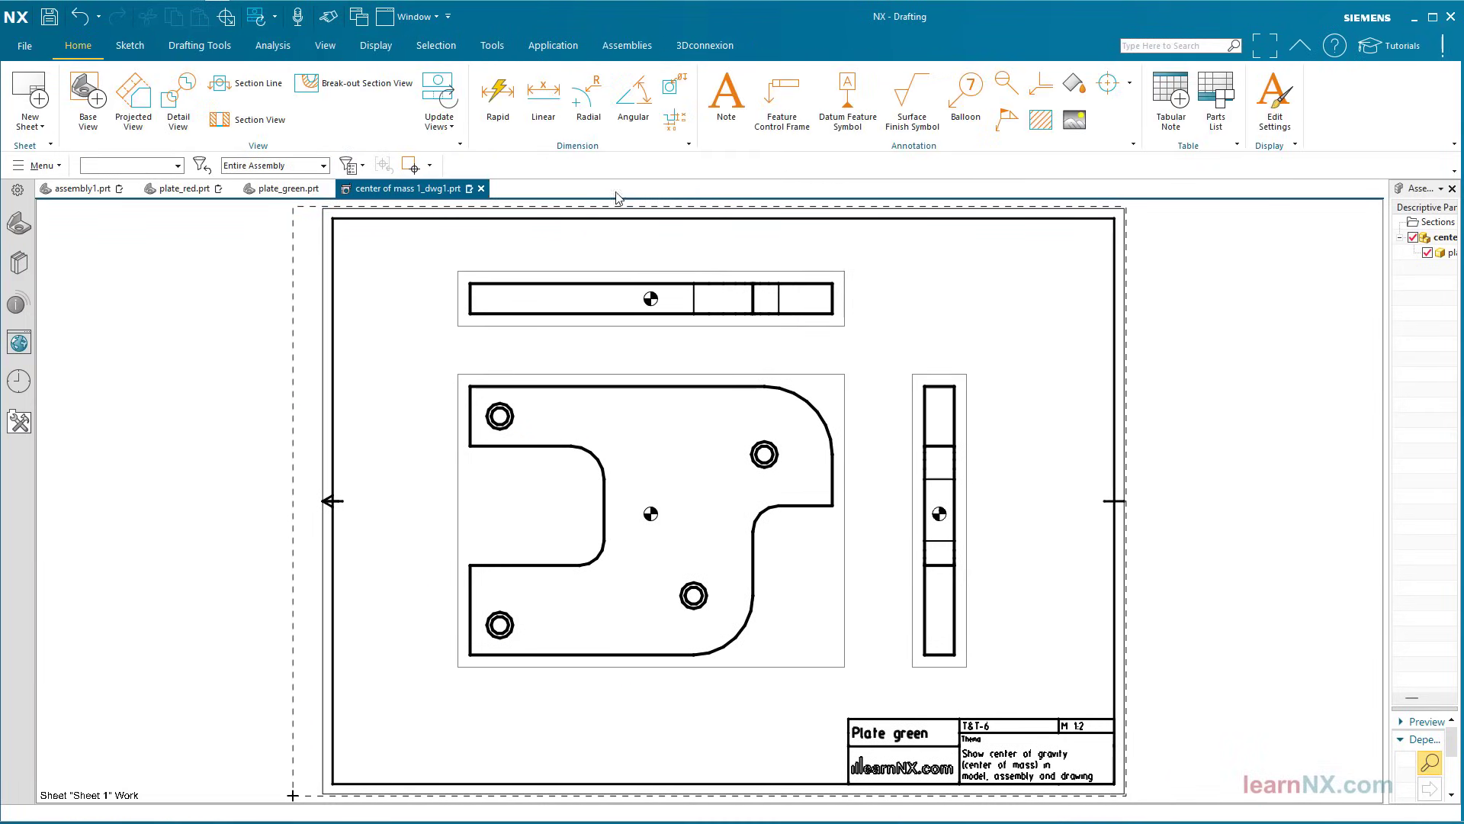
Step: Make layer 11 invisible in the top ORTHO@2 view using Layer Visible in View
{"action": "left_click", "coordinate": [325, 46]}
{"action": "left_click", "coordinate": [522, 126]}
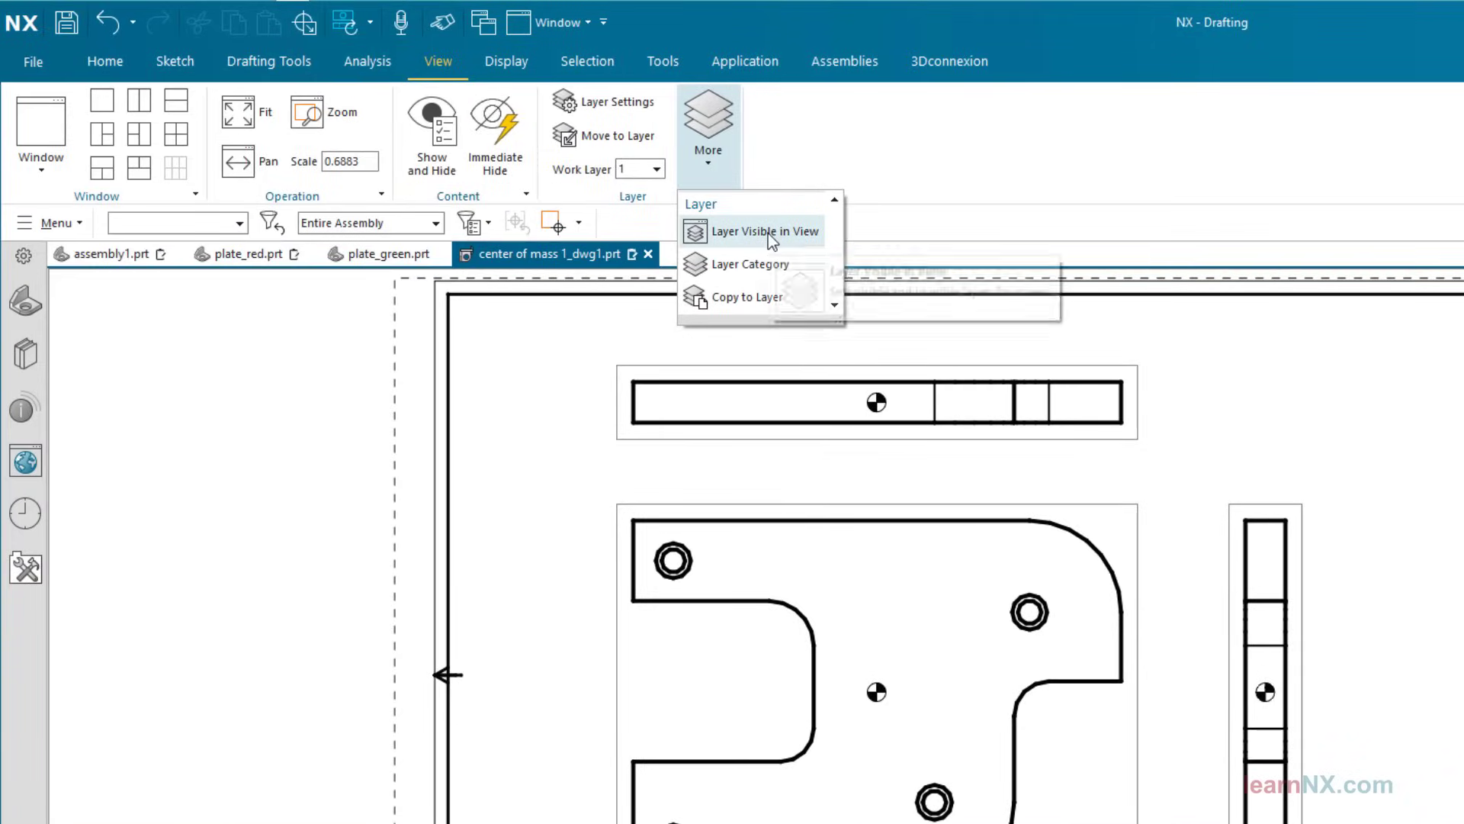
{"action": "left_click", "coordinate": [768, 234]}
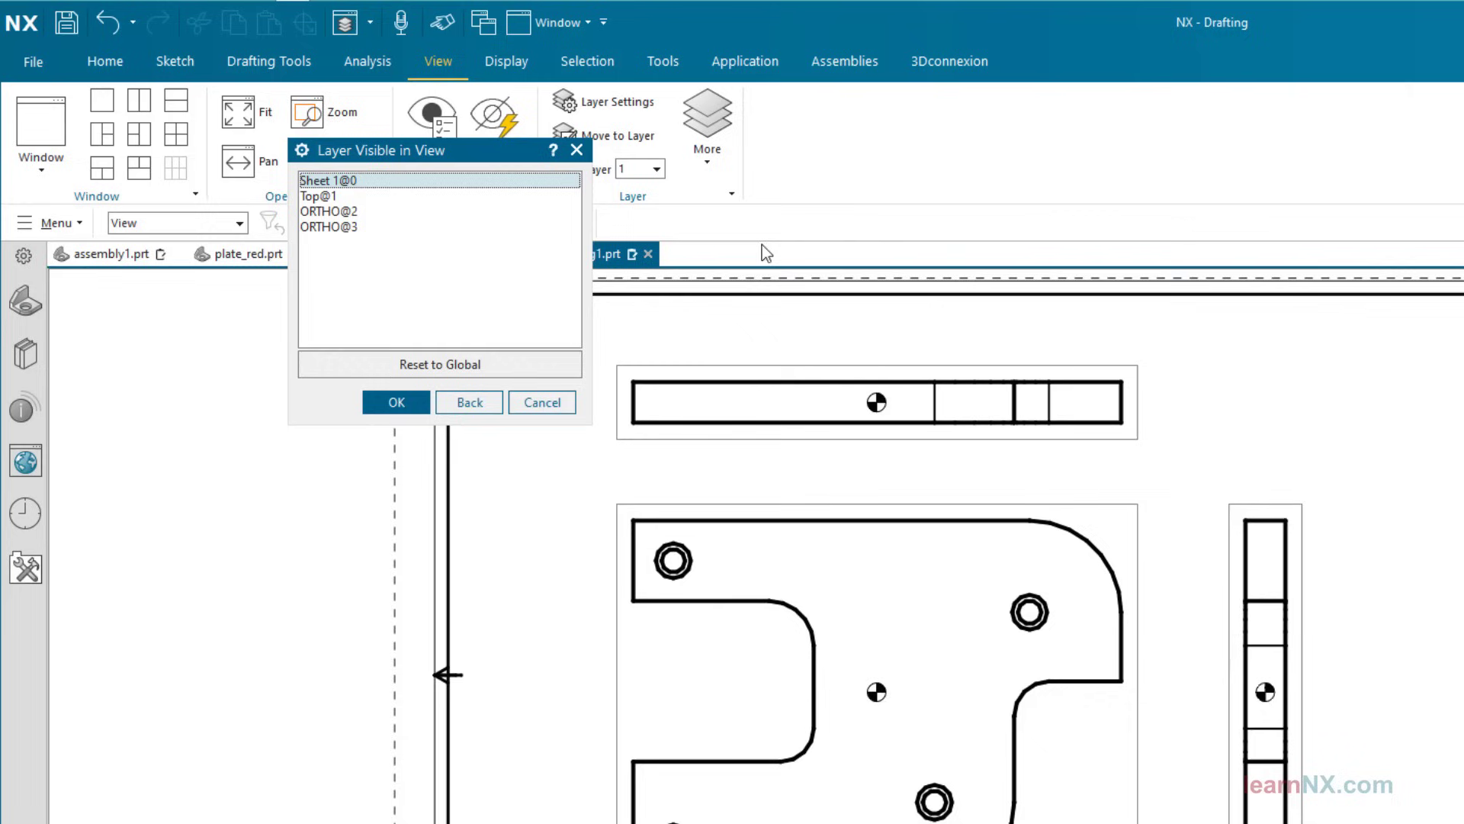
{"action": "left_click", "coordinate": [750, 360]}
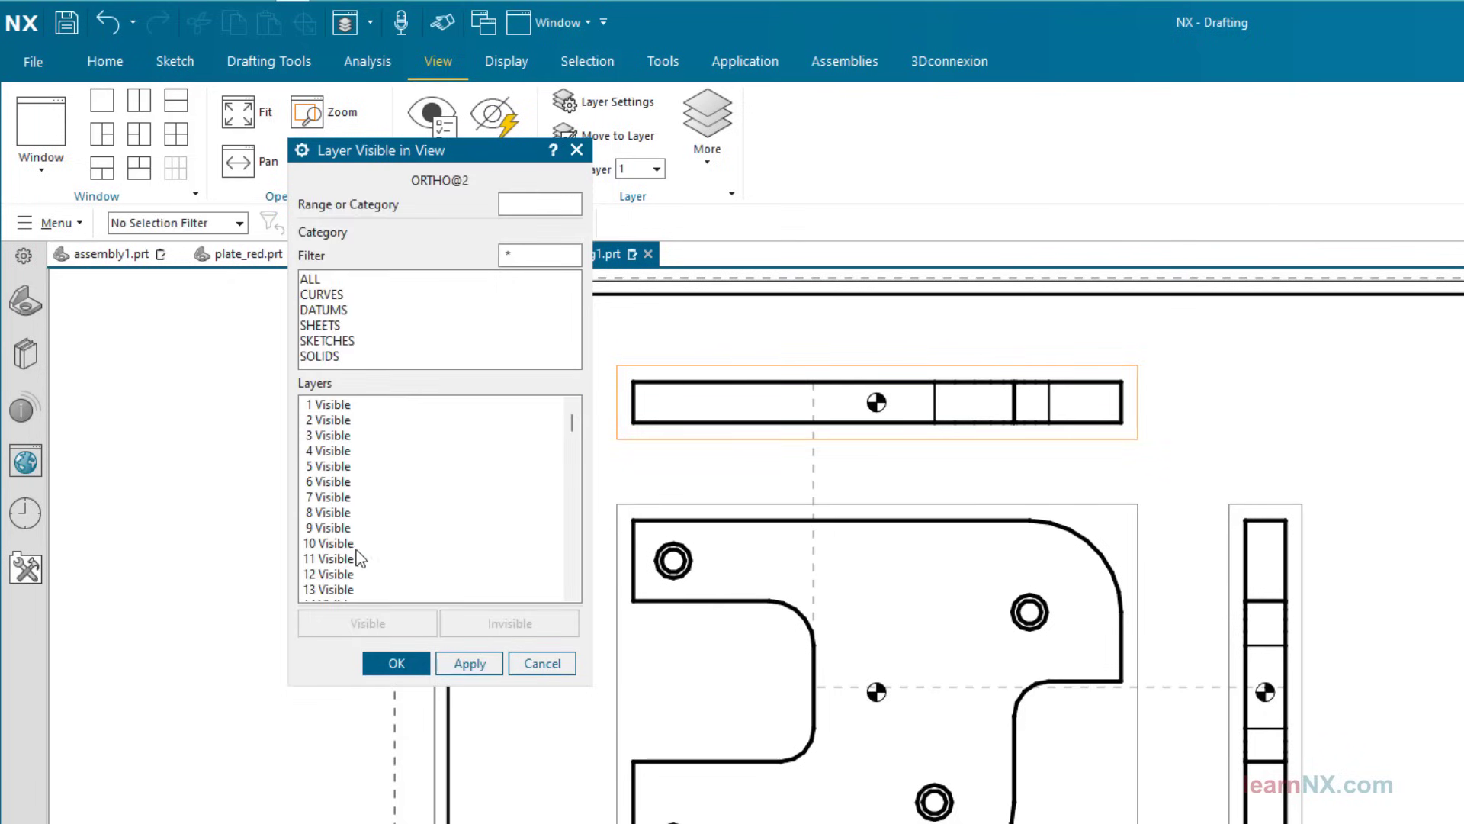
{"action": "left_click", "coordinate": [341, 562]}
{"action": "left_click", "coordinate": [498, 625]}
{"action": "left_click", "coordinate": [394, 664]}
{"action": "left_click", "coordinate": [556, 401]}
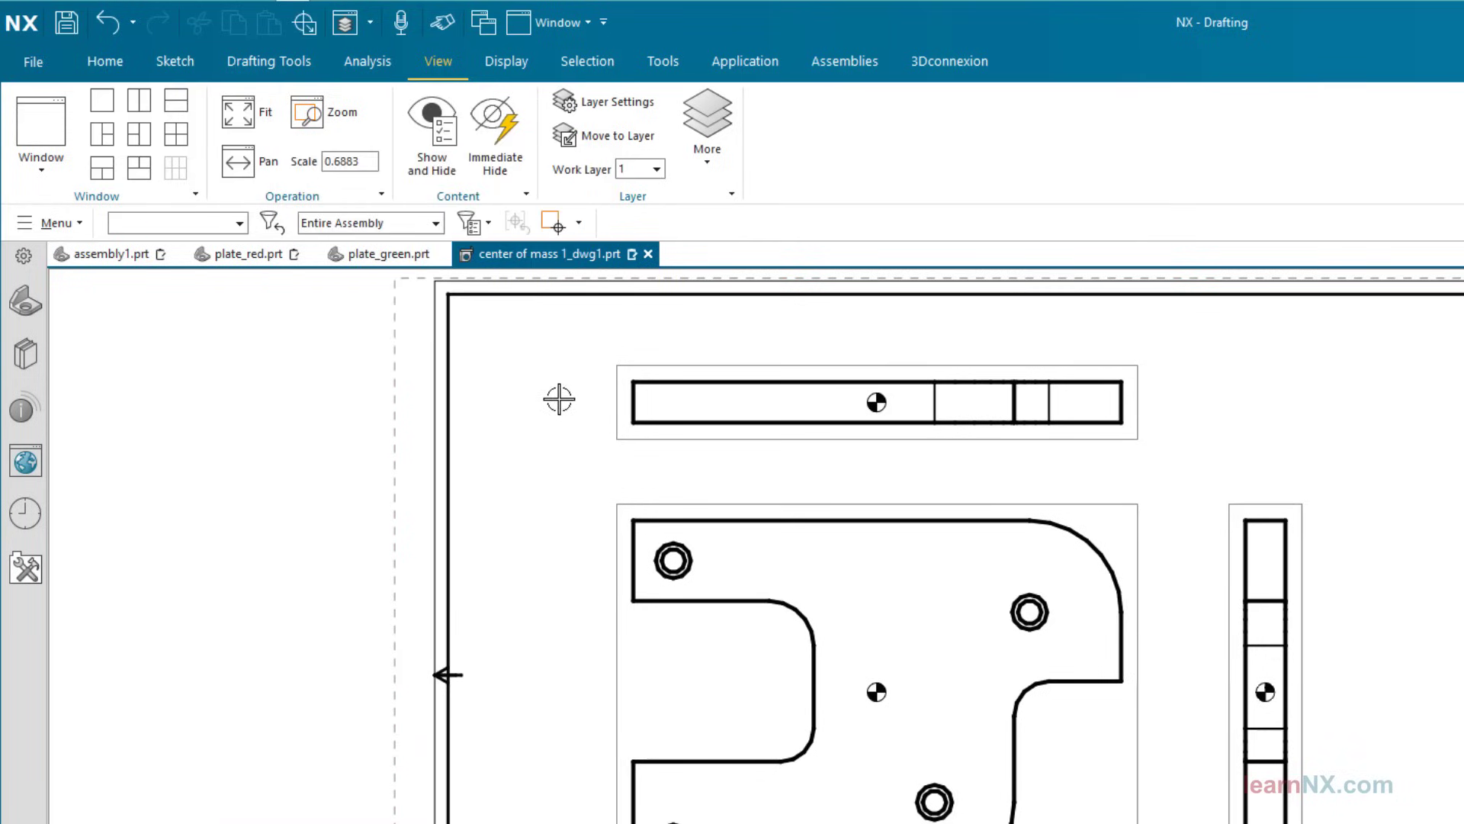
Step: Update the ORTHO@2 view so its center-of-mass symbol disappears
{"action": "left_click", "coordinate": [105, 64]}
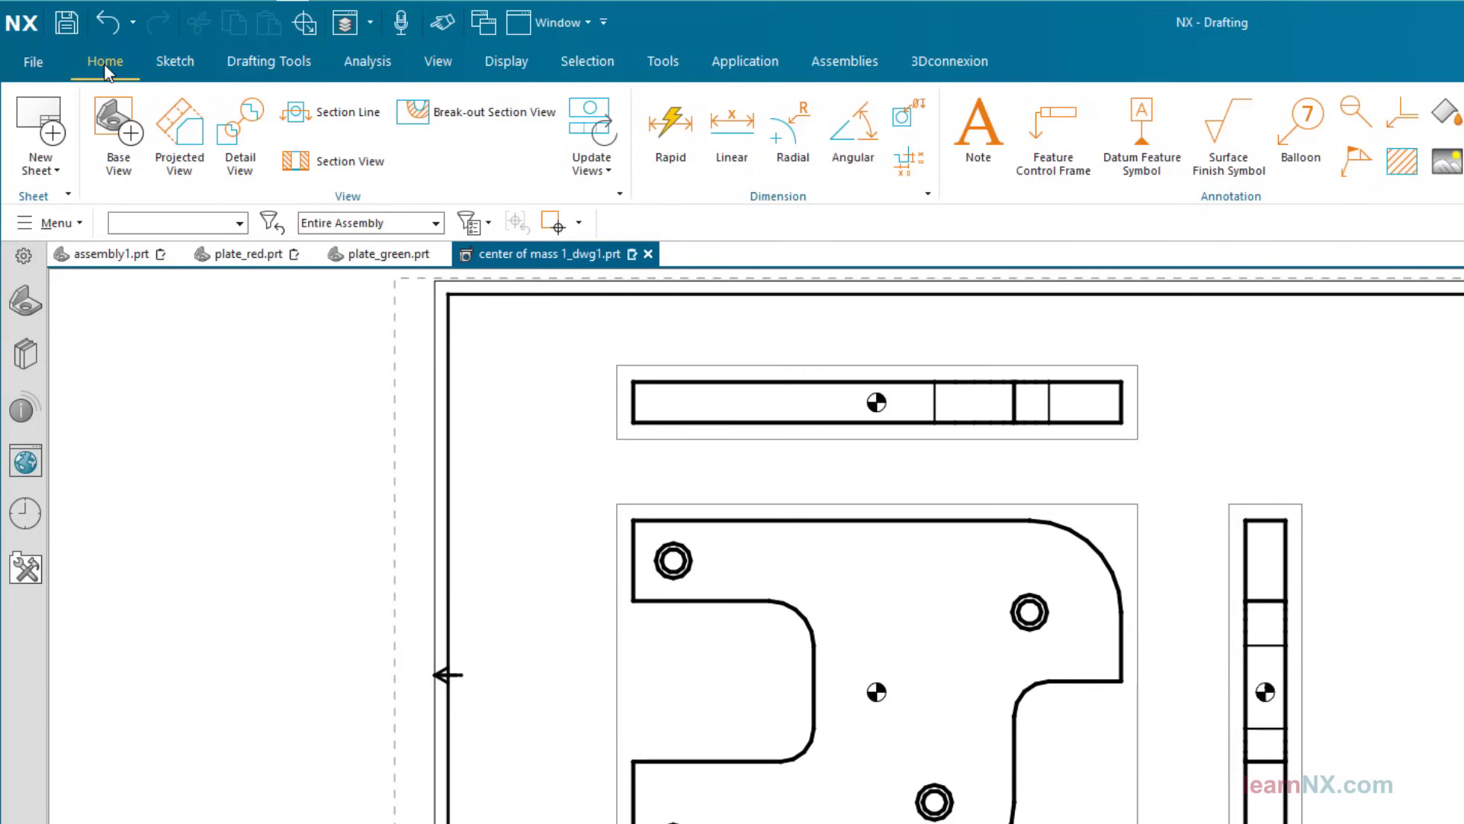
{"action": "left_click", "coordinate": [591, 122]}
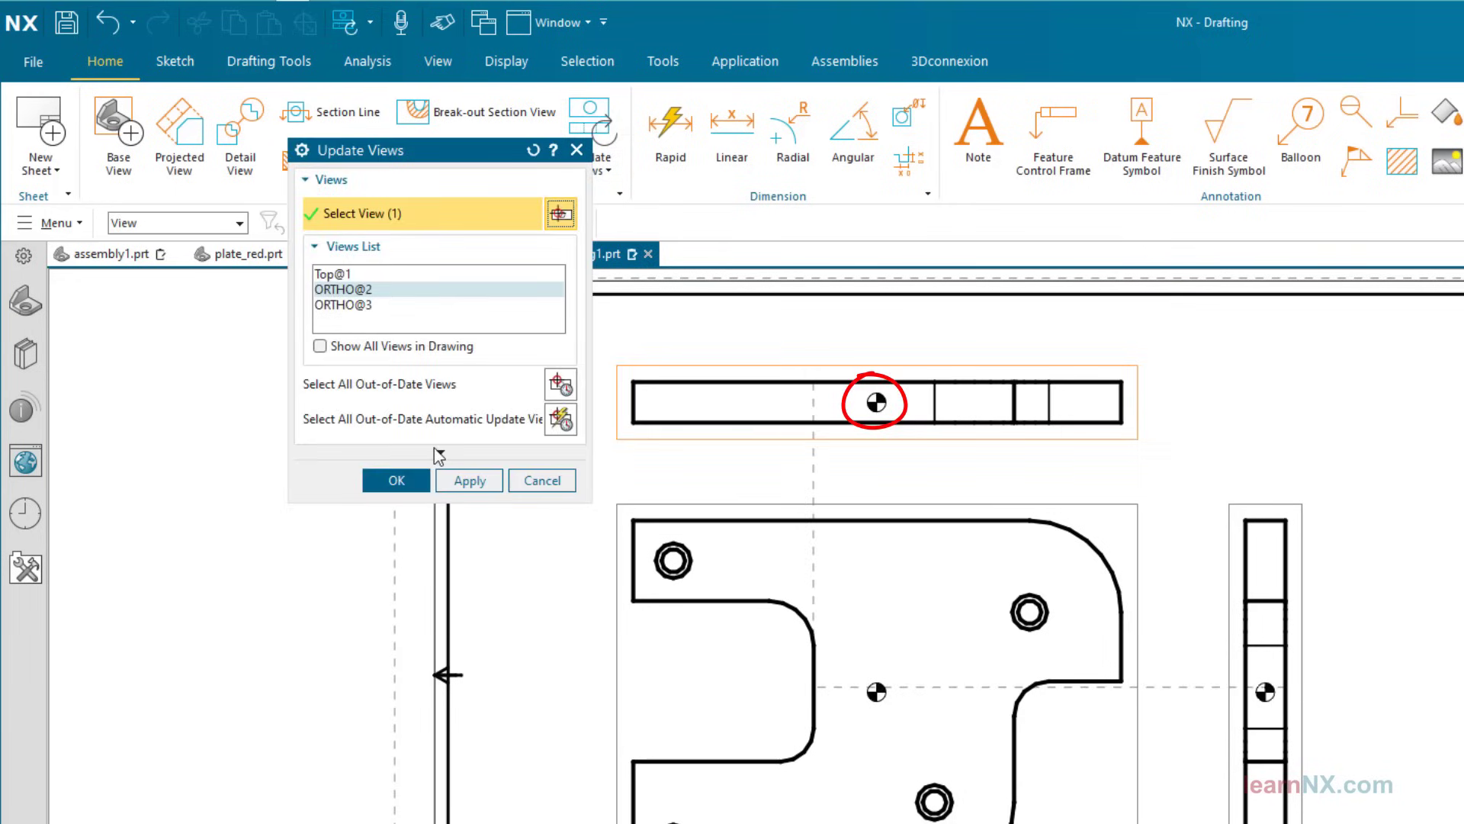
{"action": "left_click", "coordinate": [396, 480]}
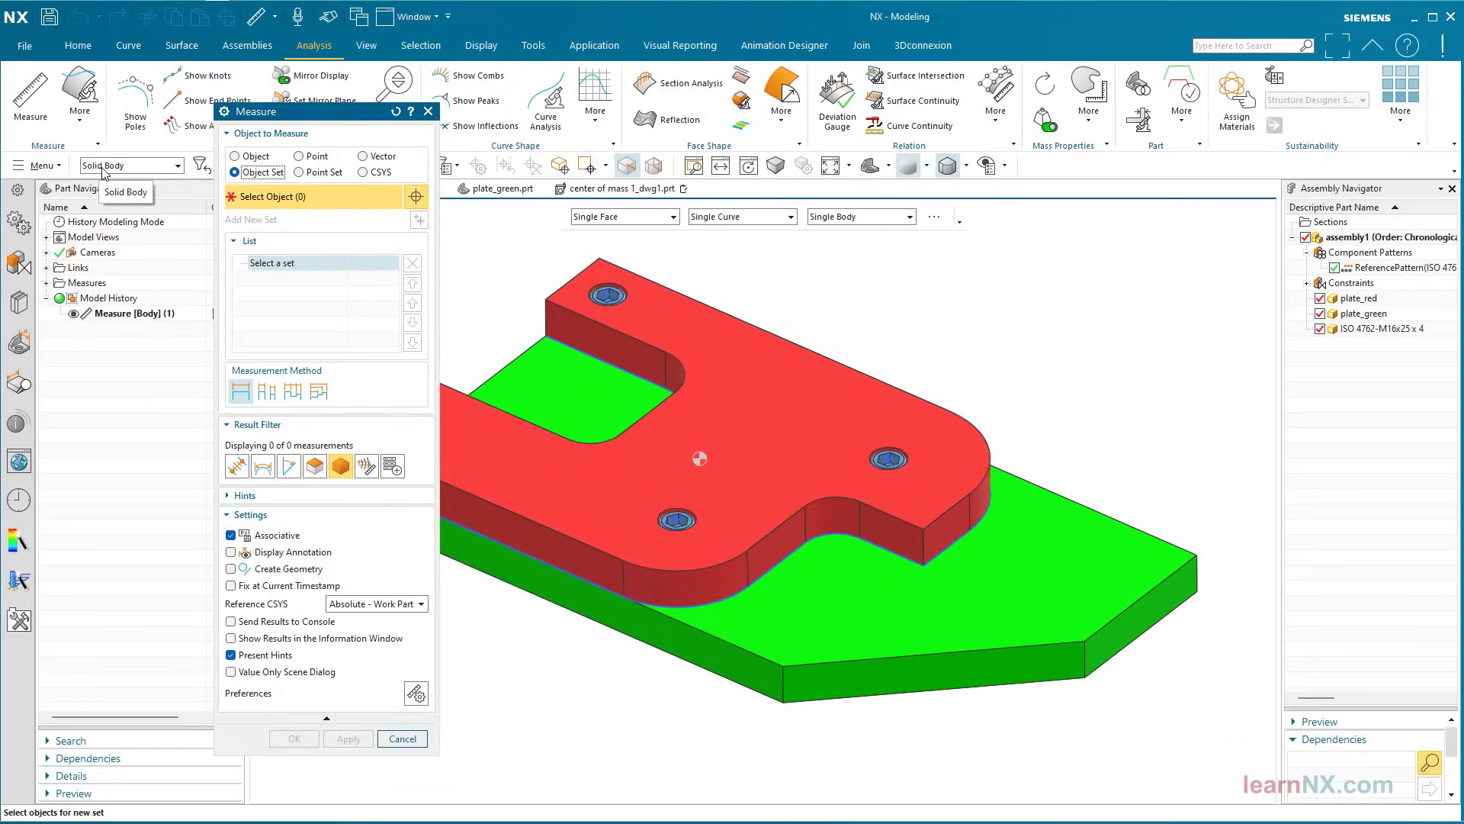
Step: Box-select both plates and create an associative assembly center-of-mass point with Create Geometry
{"action": "key", "text": "ctrl+f"}
{"action": "left_click_drag", "start_coordinate": [499, 297], "coordinate": [1165, 696]}
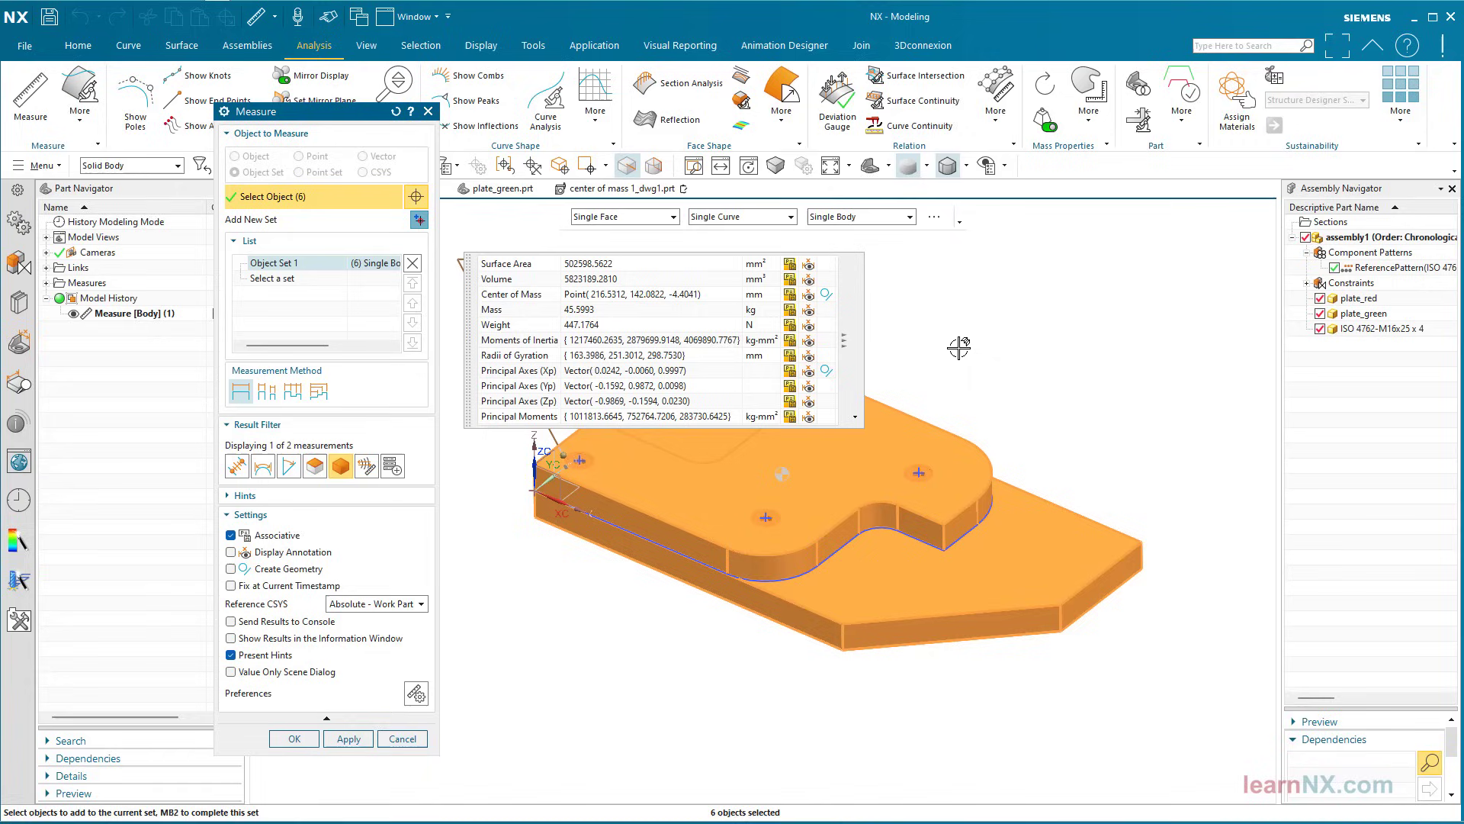
{"action": "left_click", "coordinate": [827, 295]}
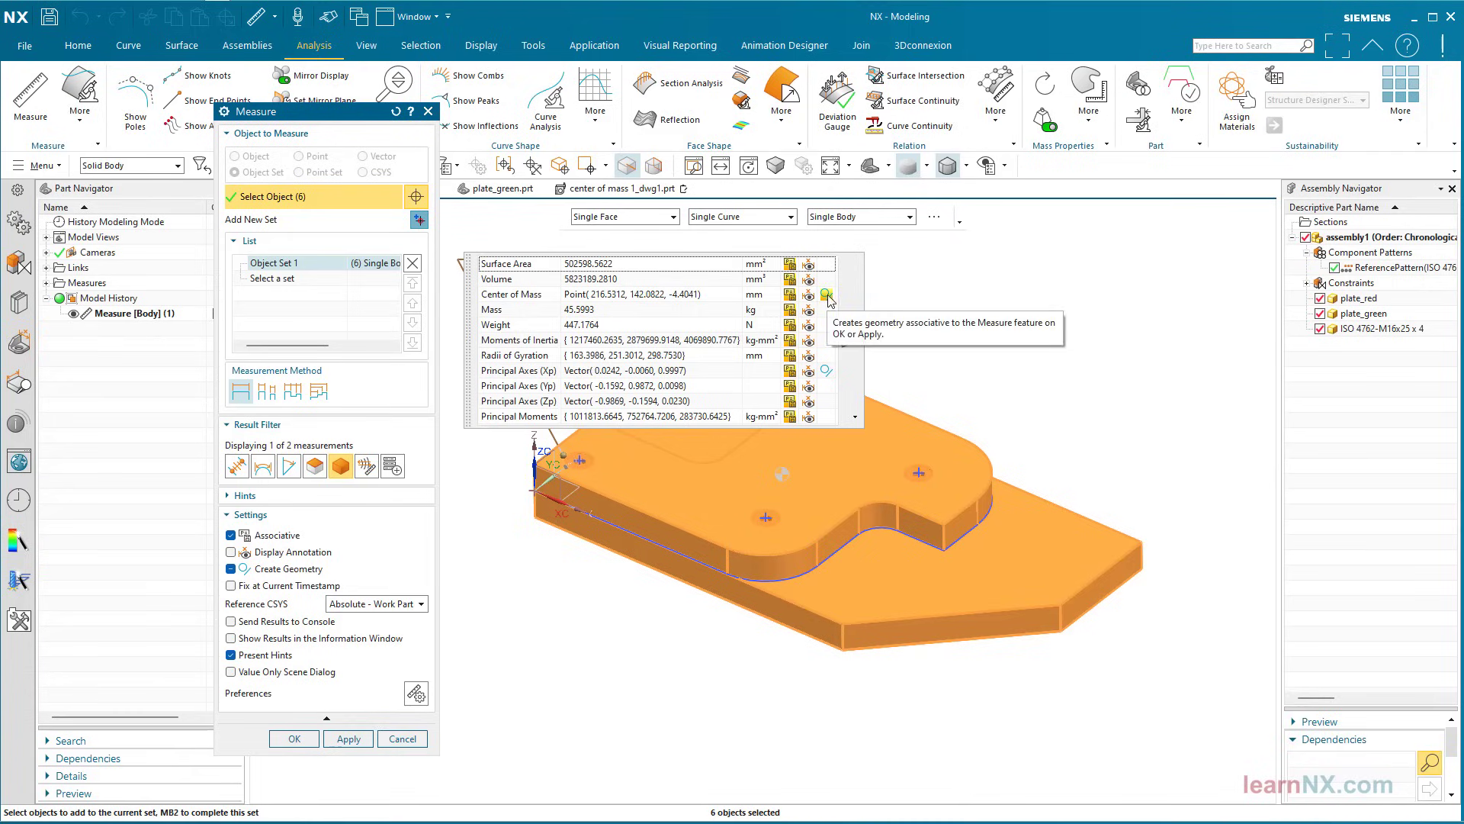
{"action": "left_click", "coordinate": [295, 739]}
{"action": "scroll", "coordinate": [327, 670], "scroll_direction": "up", "scroll_amount": 3}
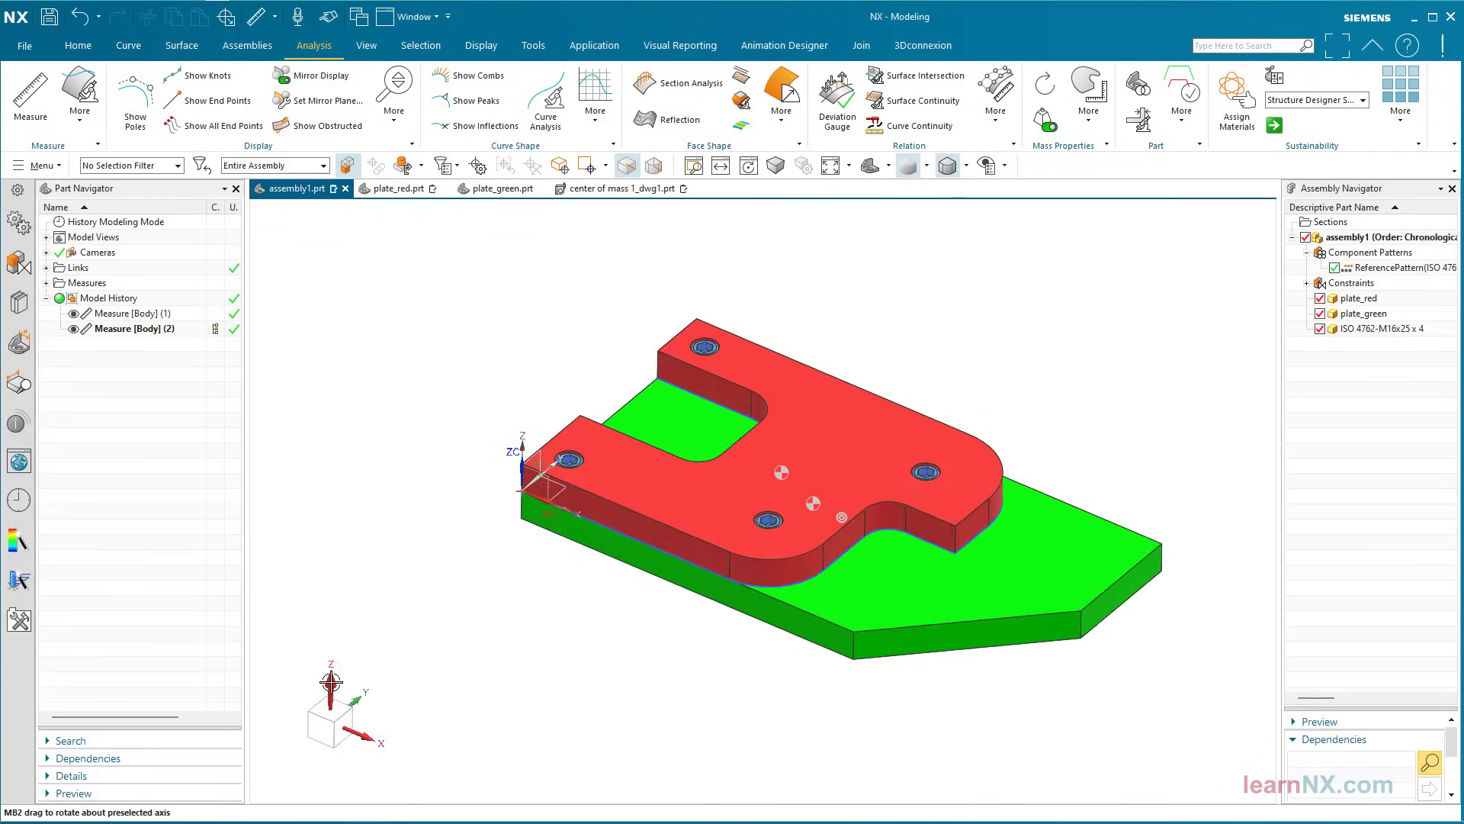
{"action": "scroll", "coordinate": [330, 681], "scroll_direction": "up", "scroll_amount": 2}
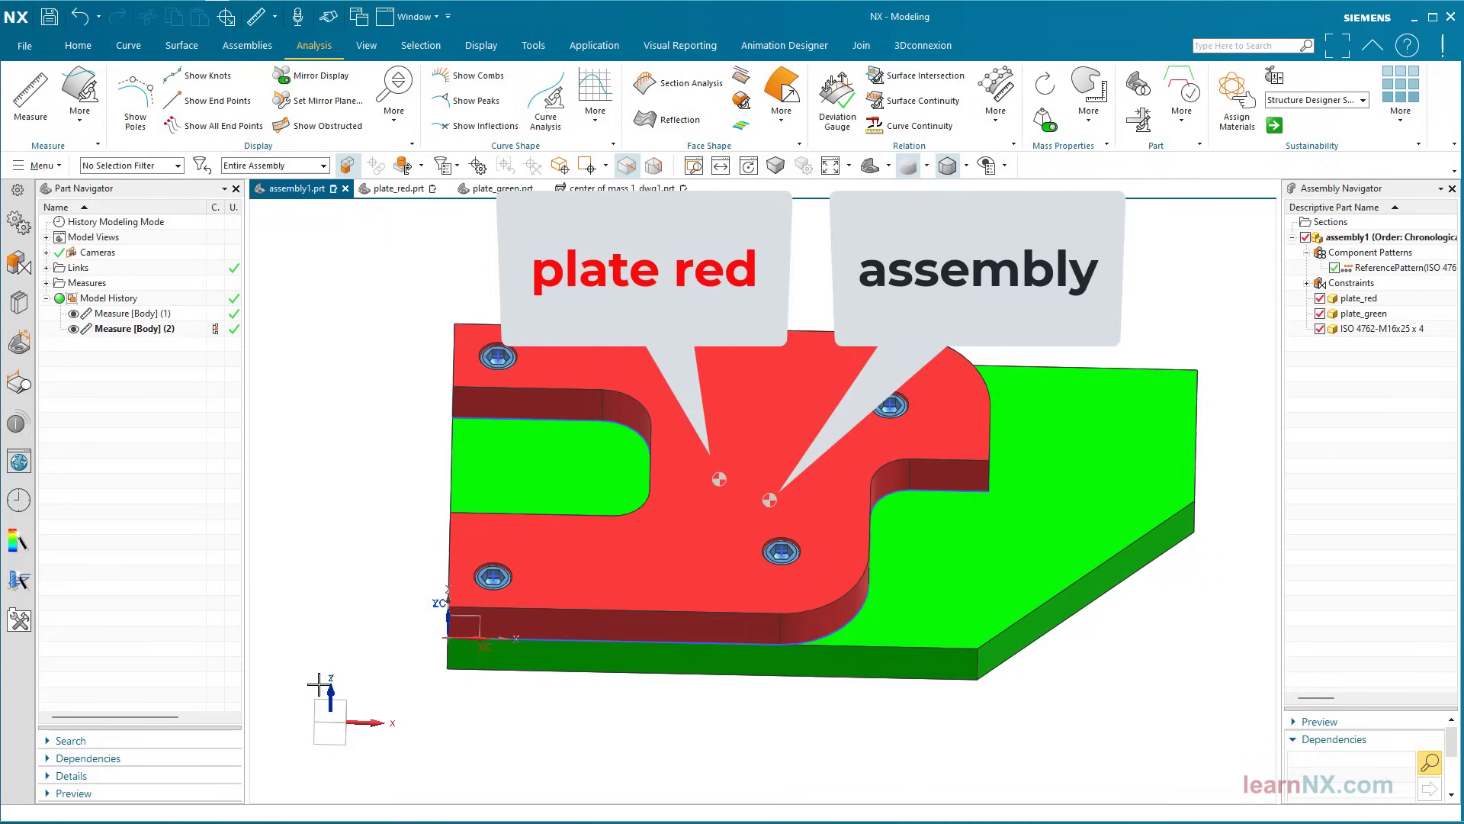
{"action": "left_click", "coordinate": [78, 45]}
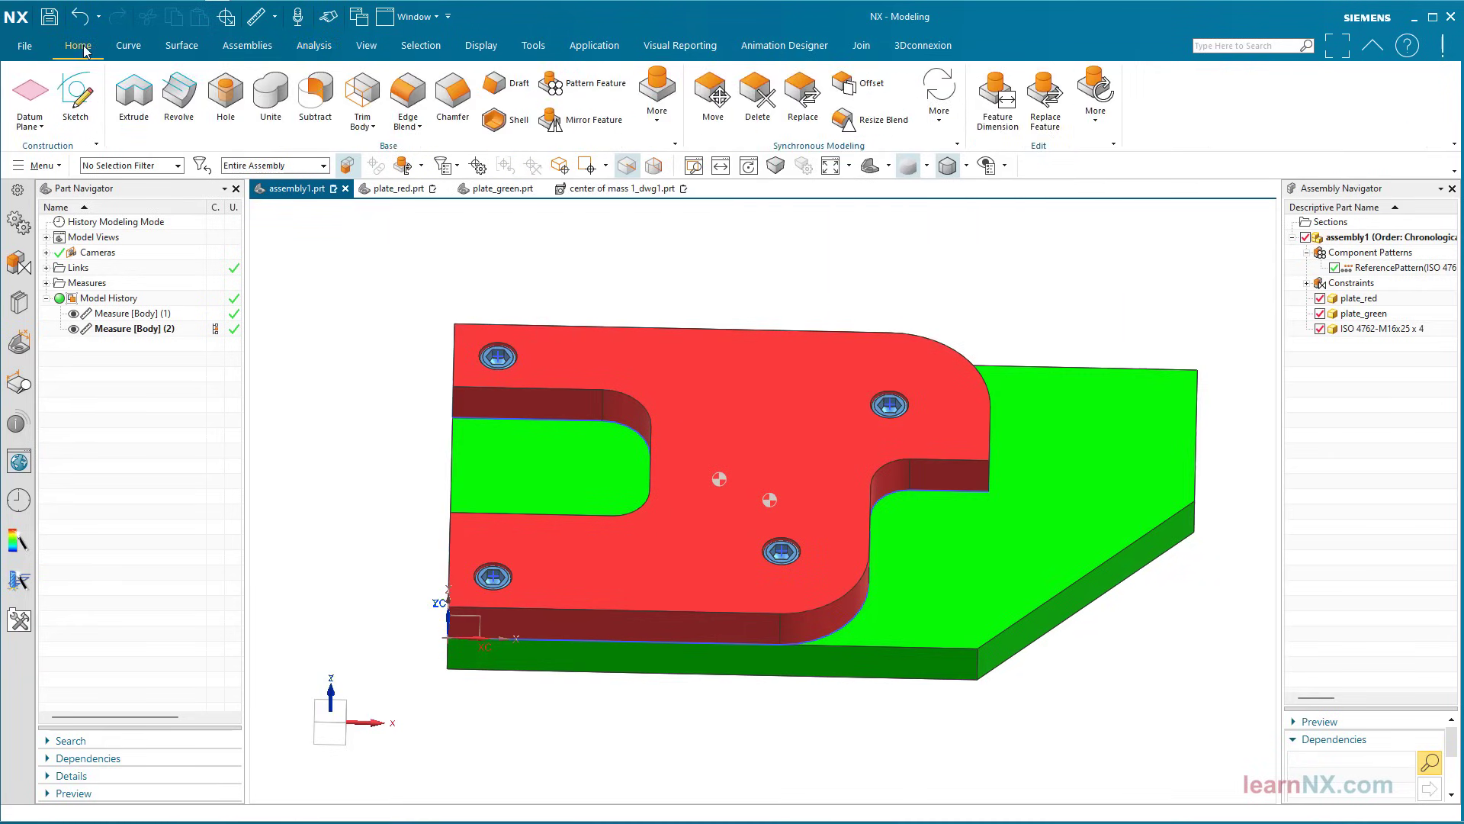
{"action": "left_click", "coordinate": [1095, 110]}
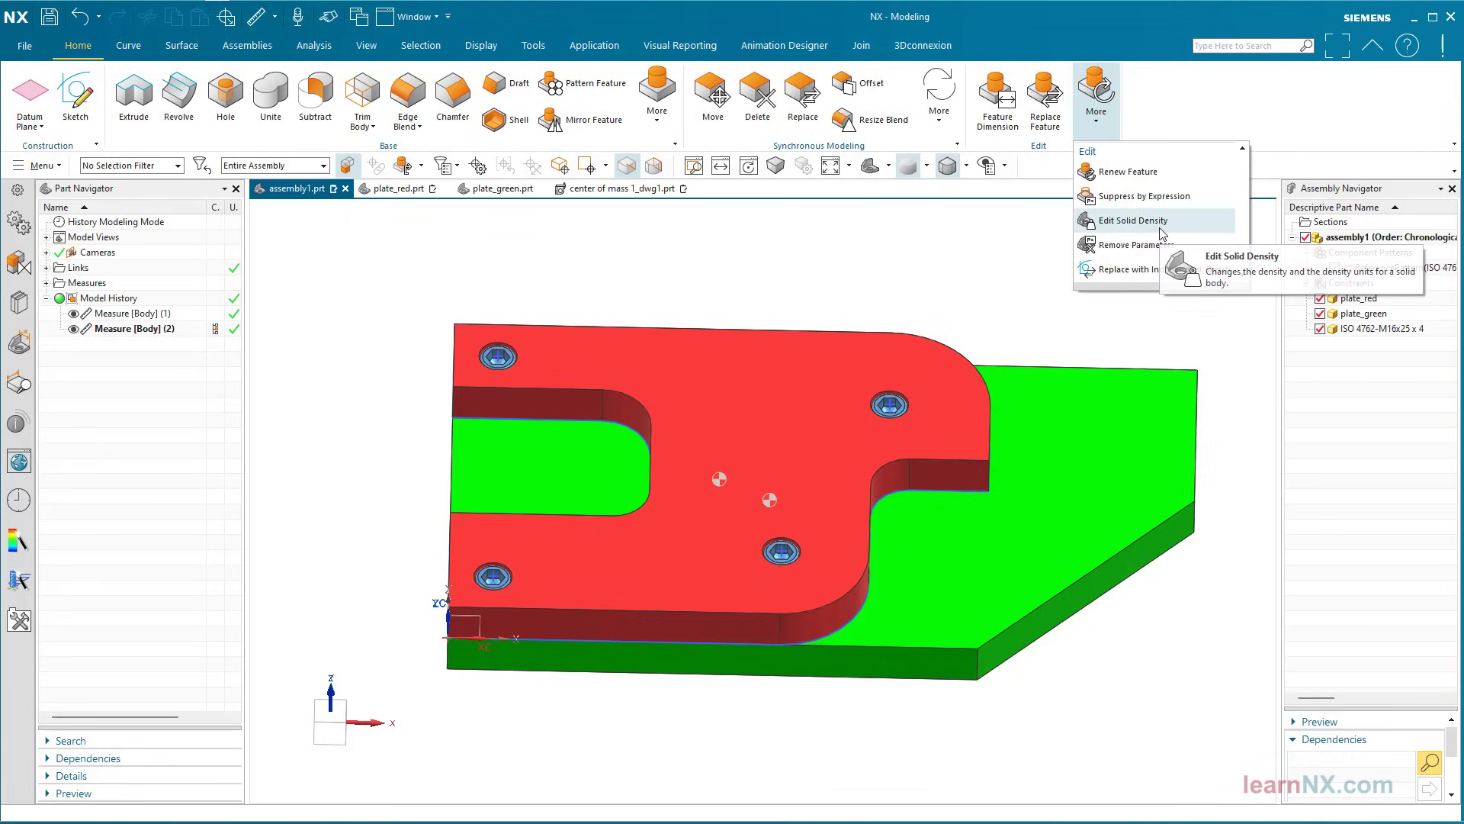